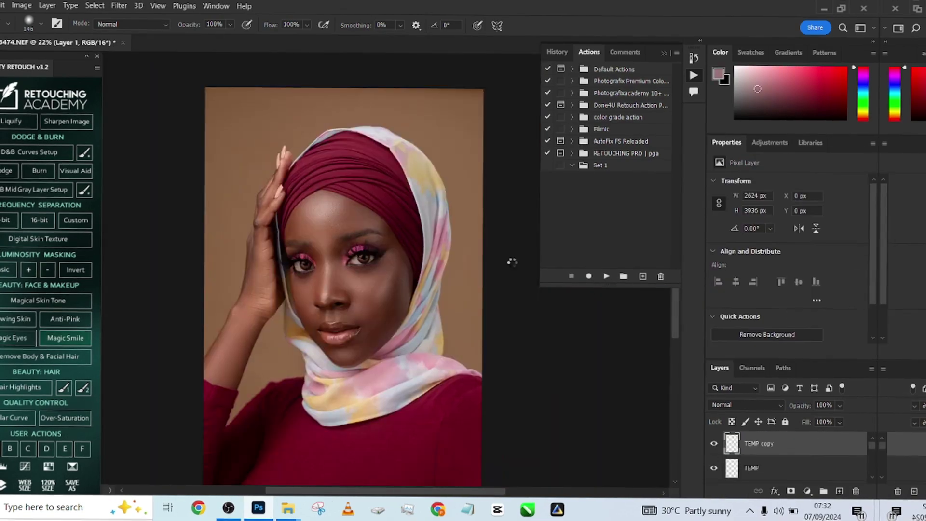
{"action": "left_click", "coordinate": [769, 469]}
{"action": "scroll", "coordinate": [359, 306], "scroll_direction": "up", "scroll_amount": 10}
{"action": "left_click_drag", "start_coordinate": [482, 270], "coordinate": [248, 267]}
{"action": "left_click_drag", "start_coordinate": [340, 270], "coordinate": [375, 228]}
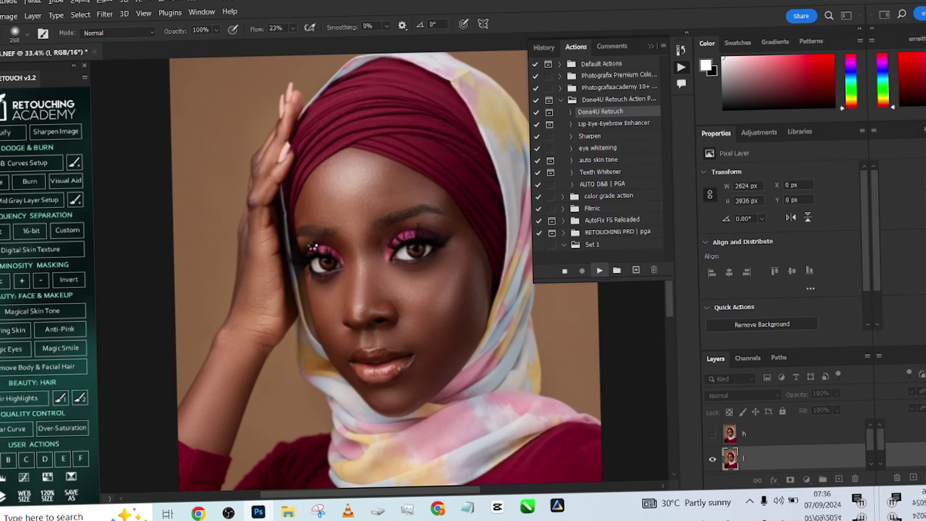
Step: Lower the opacity of the Done4U Retouch PGA layer to about 64%
{"action": "left_click", "coordinate": [837, 394]}
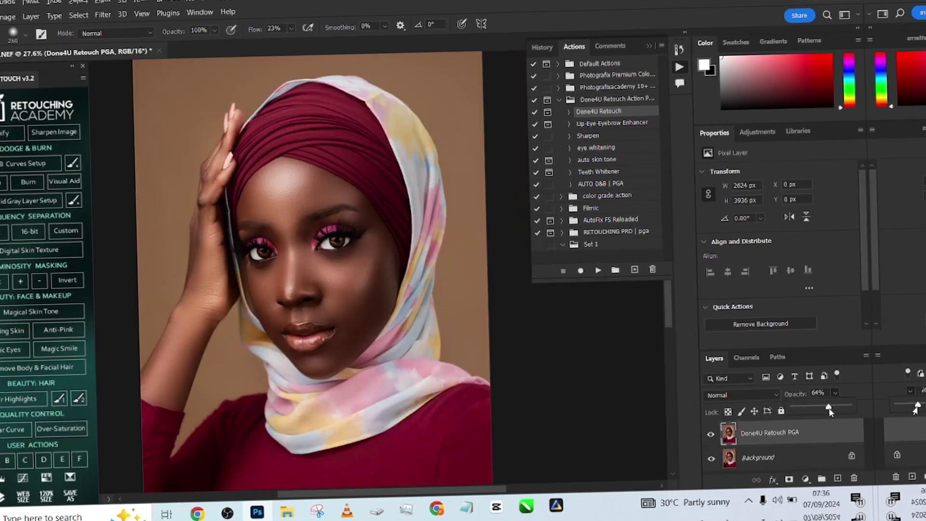
{"action": "key", "text": "ctrl+m"}
{"action": "left_click_drag", "start_coordinate": [509, 261], "coordinate": [508, 265]}
{"action": "left_click", "coordinate": [788, 112]}
{"action": "left_click", "coordinate": [806, 479]}
{"action": "left_click", "coordinate": [800, 411]}
{"action": "left_click", "coordinate": [801, 172]}
{"action": "left_click", "coordinate": [371, 291]}
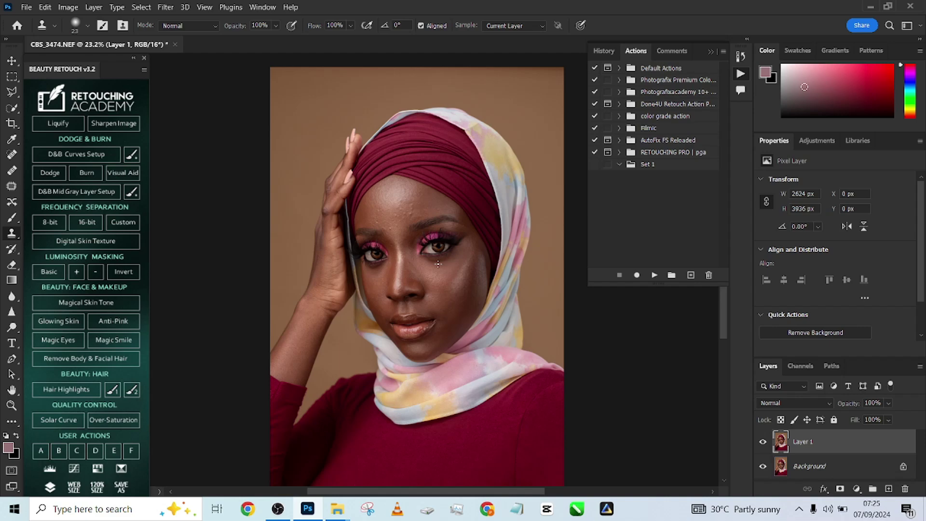
Step: Add a Black & White adjustment layer above Layer 1 to reveal the blemishes on the forehead
{"action": "scroll", "coordinate": [434, 124], "scroll_direction": "up", "scroll_amount": 6}
{"action": "left_click_drag", "start_coordinate": [409, 322], "coordinate": [460, 193]}
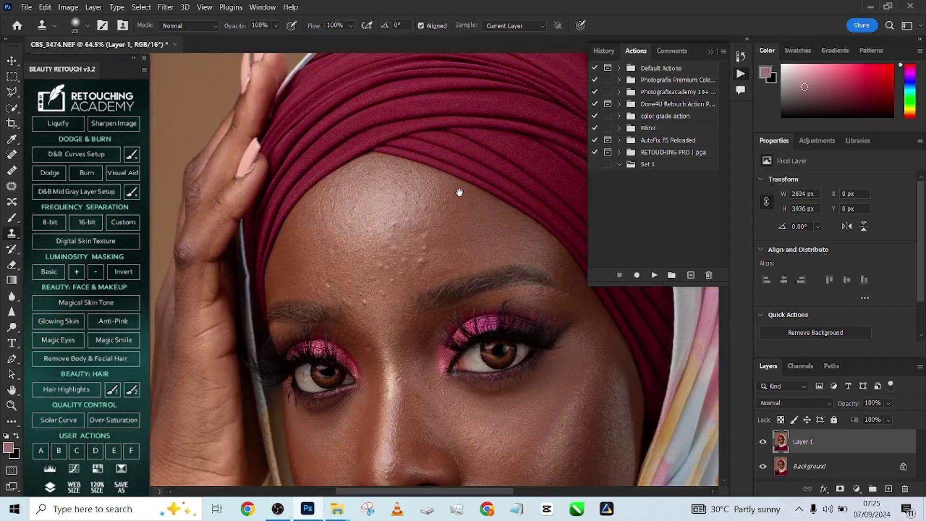
{"action": "scroll", "coordinate": [417, 251], "scroll_direction": "up", "scroll_amount": 3}
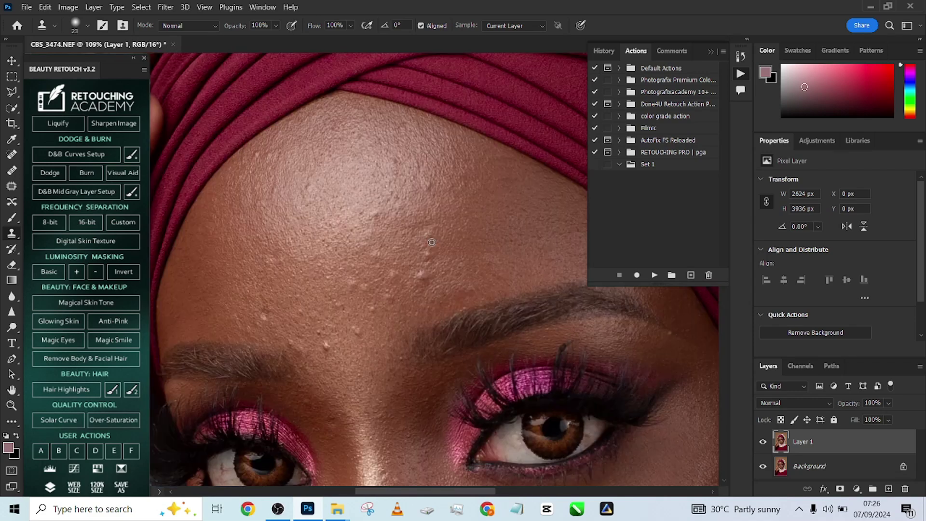
{"action": "scroll", "coordinate": [431, 241], "scroll_direction": "up", "scroll_amount": 1}
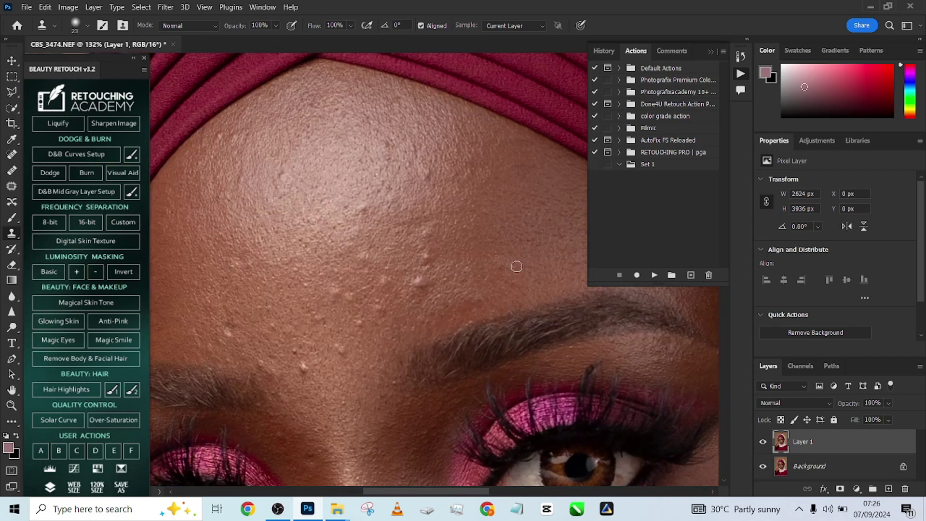
{"action": "left_click", "coordinate": [856, 489]}
{"action": "left_click", "coordinate": [859, 393]}
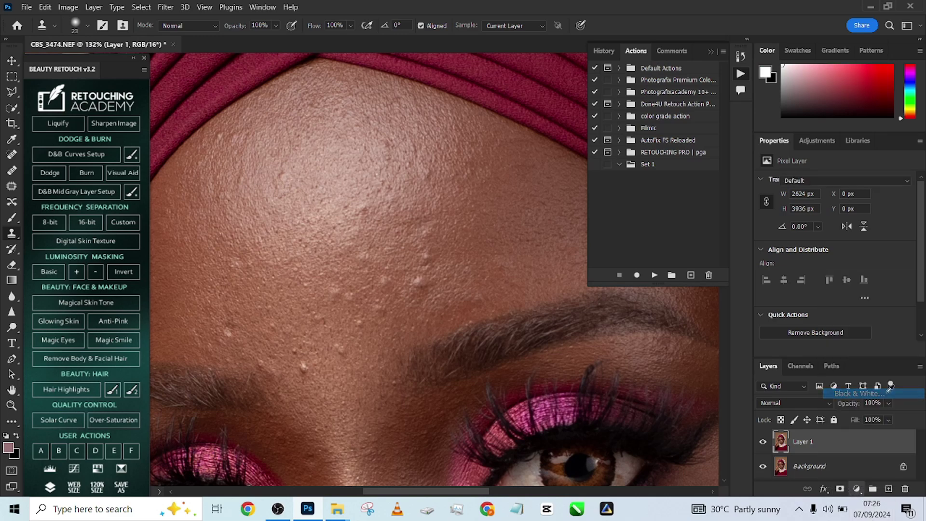
Step: Set the Black & White adjustment's Reds to -2 and Yellows to 121 to increase the skin contrast
{"action": "scroll", "coordinate": [396, 296], "scroll_direction": "down", "scroll_amount": 3}
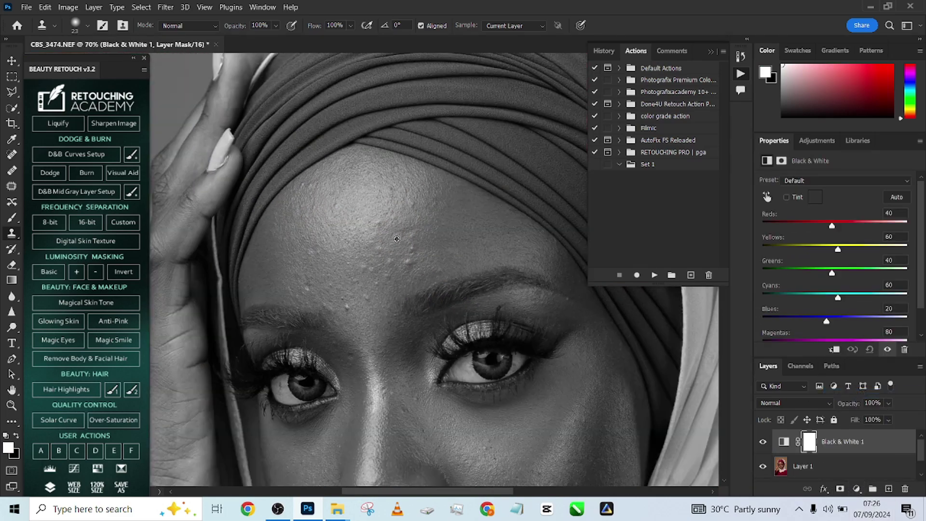
{"action": "left_click", "coordinate": [820, 225]}
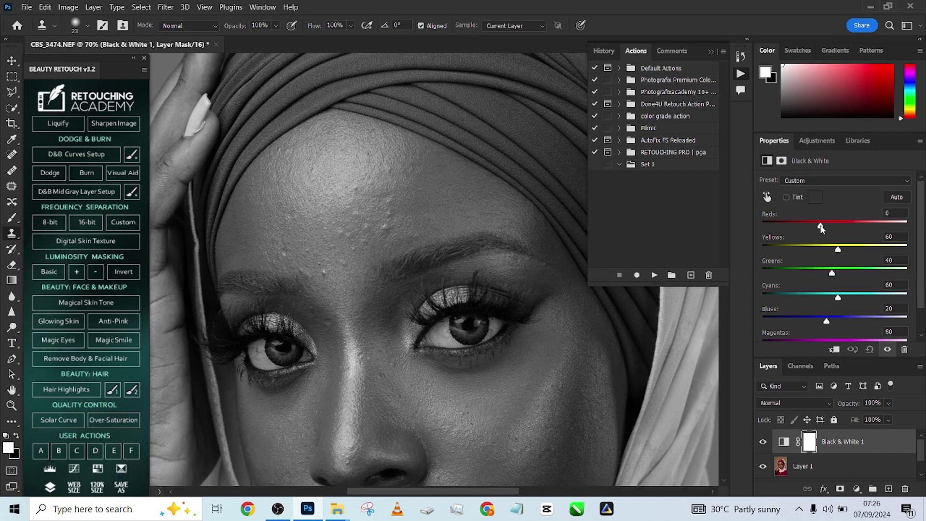
{"action": "left_click", "coordinate": [855, 249]}
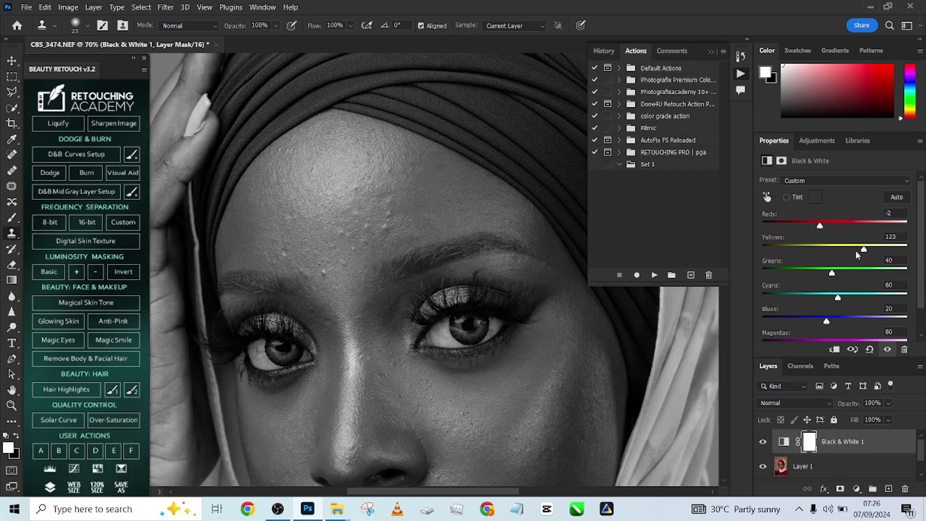
{"action": "left_click_drag", "start_coordinate": [496, 352], "coordinate": [463, 269]}
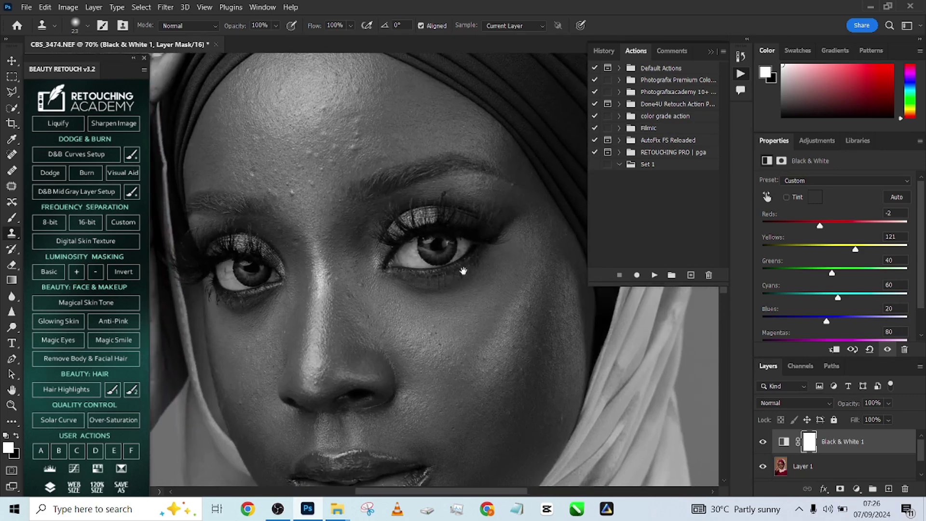
Step: Create an empty layer directly above Layer 1 and set up the Healing Brush to sample Current & Below
{"action": "left_click", "coordinate": [835, 468]}
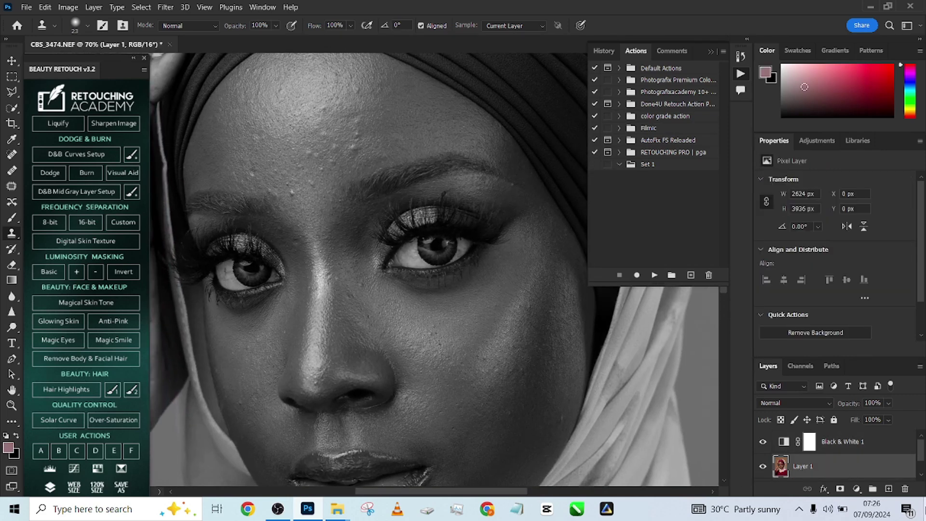
{"action": "left_click", "coordinate": [888, 488]}
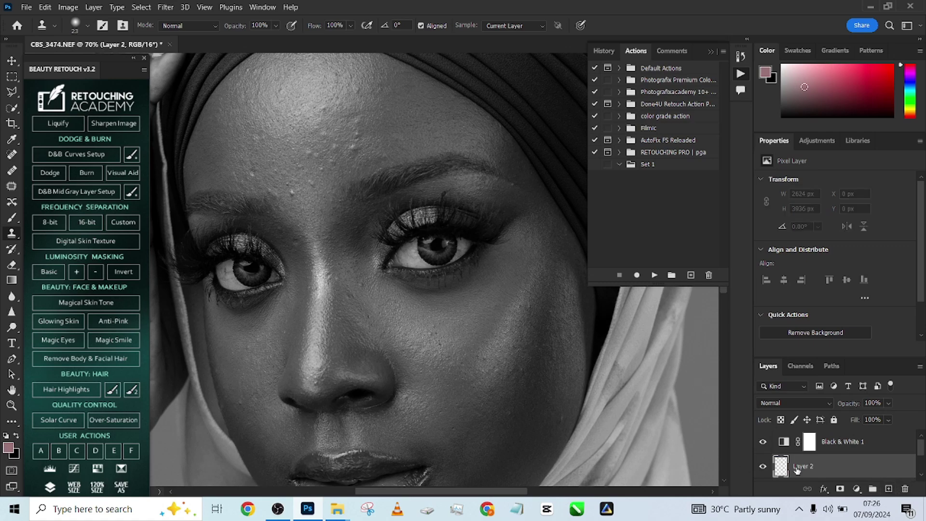
{"action": "left_click", "coordinate": [10, 170]}
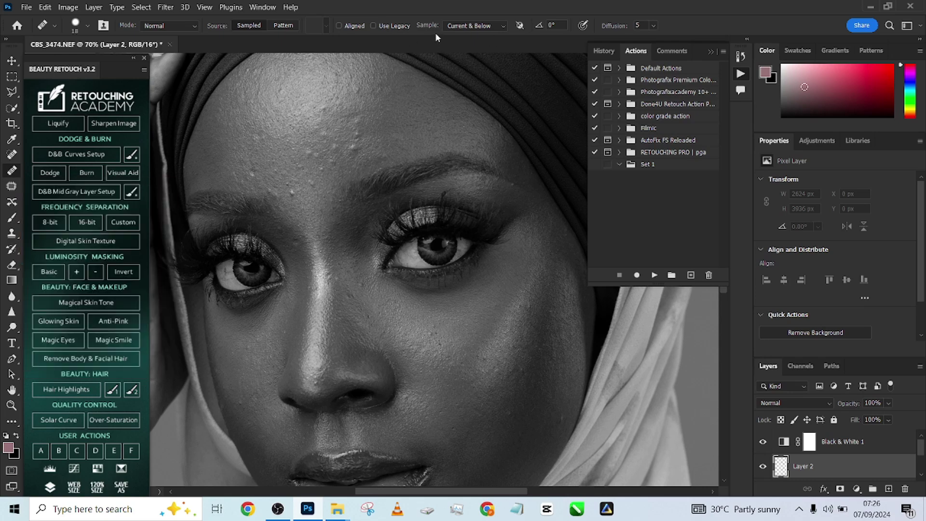
{"action": "left_click", "coordinate": [466, 26]}
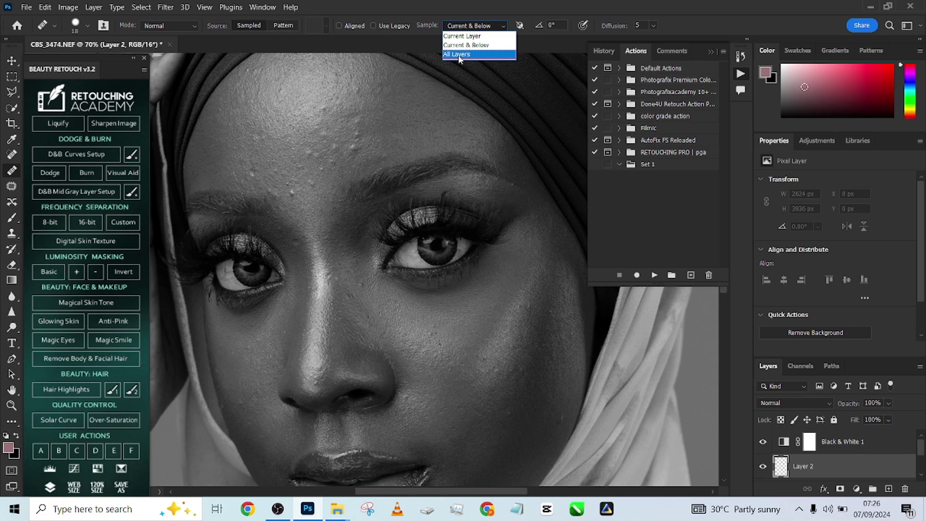
{"action": "left_click", "coordinate": [466, 45]}
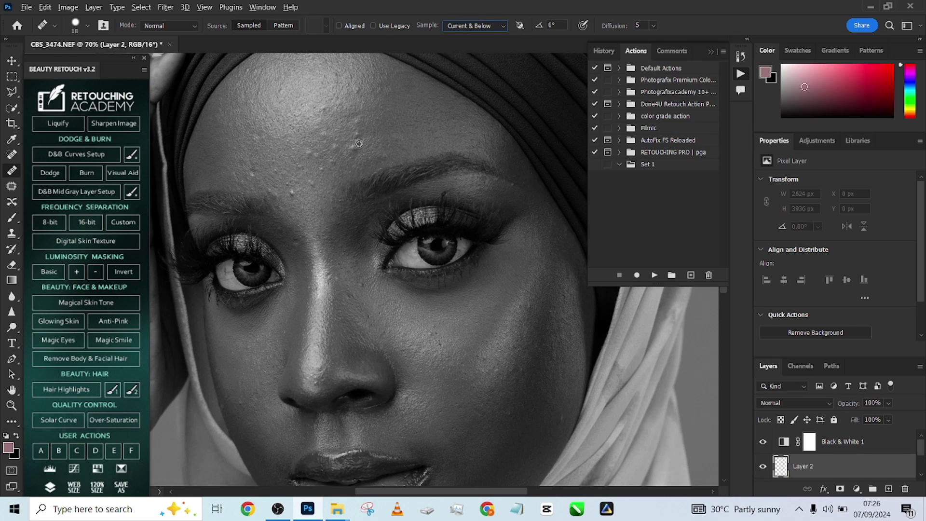
Step: Heal the bumps and blemishes on the forehead, nose and cheeks with the Healing Brush on Layer 2
{"action": "scroll", "coordinate": [336, 147], "scroll_direction": "up", "scroll_amount": 4}
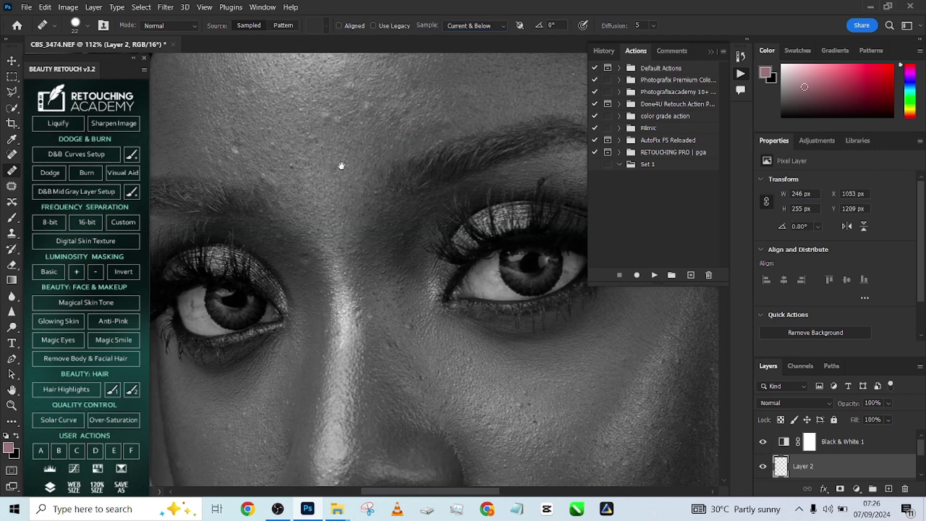
{"action": "left_click_drag", "start_coordinate": [374, 59], "coordinate": [430, 196]}
{"action": "left_click_drag", "start_coordinate": [444, 433], "coordinate": [409, 189]}
{"action": "left_click_drag", "start_coordinate": [554, 350], "coordinate": [401, 215]}
{"action": "left_click_drag", "start_coordinate": [241, 97], "coordinate": [420, 272]}
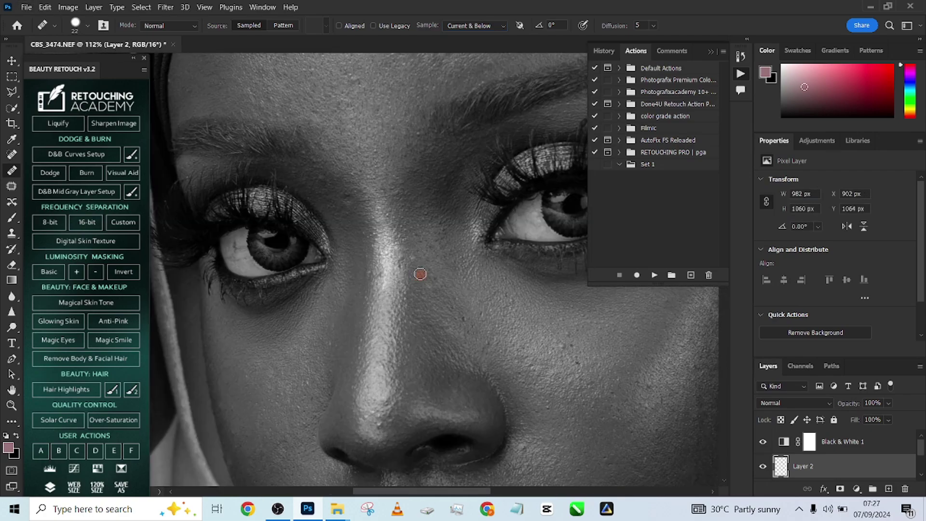
Step: Turn off the Black & White adjustment layer and flatten the healed portrait into a single background layer
{"action": "scroll", "coordinate": [420, 273], "scroll_direction": "down", "scroll_amount": 7}
{"action": "left_click", "coordinate": [763, 442]}
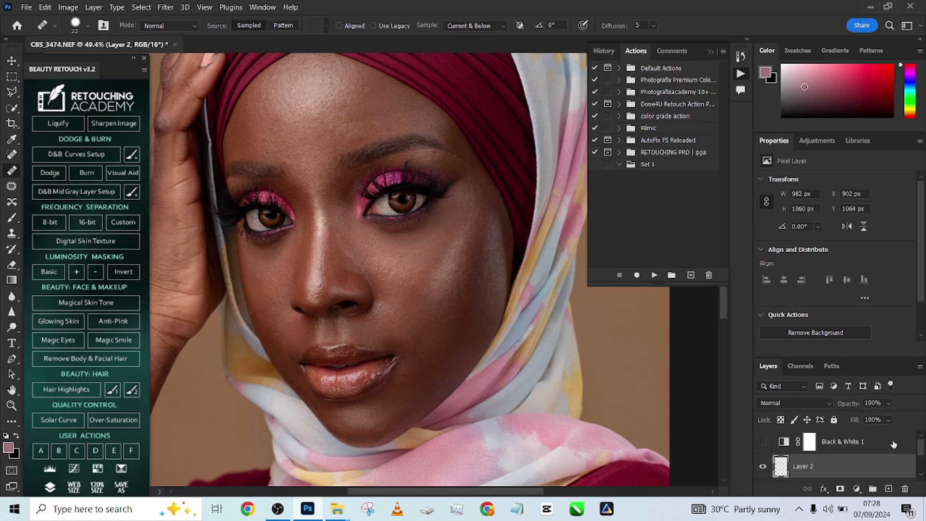
{"action": "scroll", "coordinate": [893, 446], "scroll_direction": "down", "scroll_amount": 2}
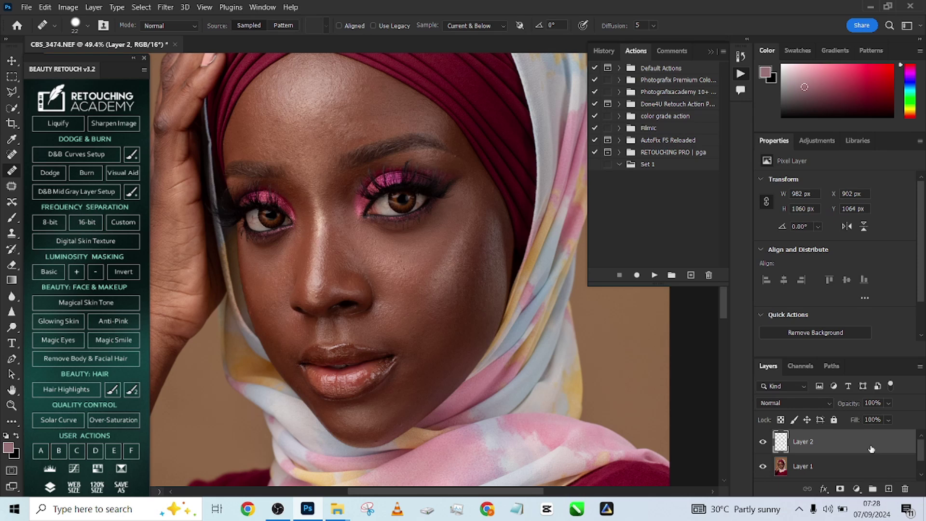
{"action": "right_click", "coordinate": [857, 471]}
{"action": "left_click", "coordinate": [848, 437]}
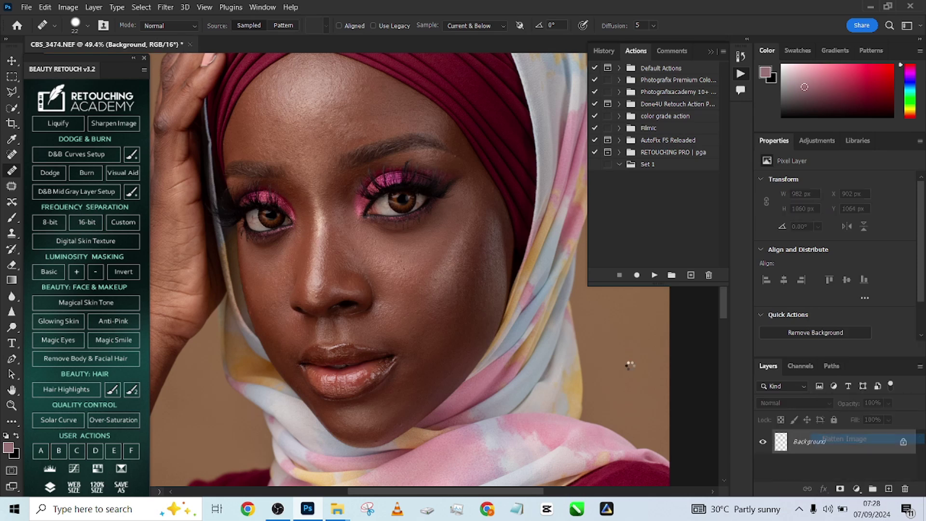
Step: Run the 16-bit frequency separation with a Gaussian Blur radius of 10 pixels, checking the skin areas in the blur preview
{"action": "scroll", "coordinate": [372, 295], "scroll_direction": "up", "scroll_amount": 1}
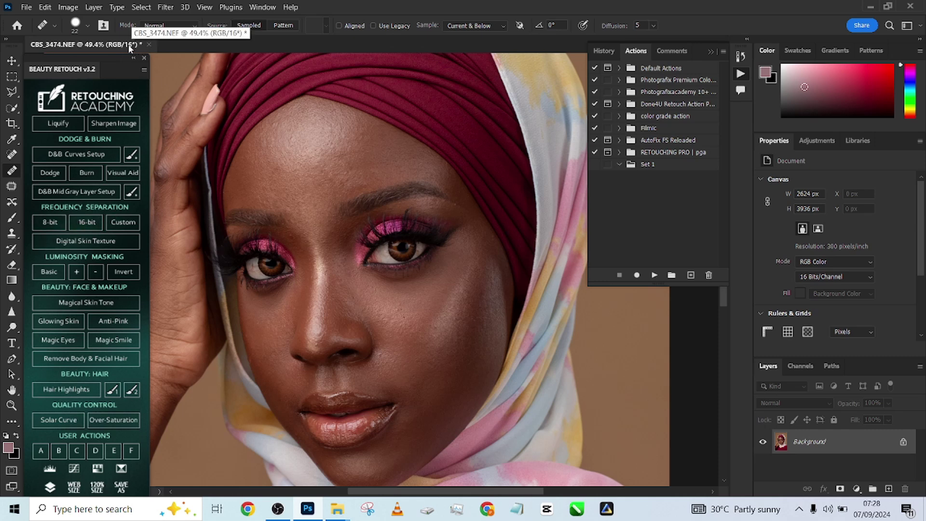
{"action": "left_click", "coordinate": [86, 223]}
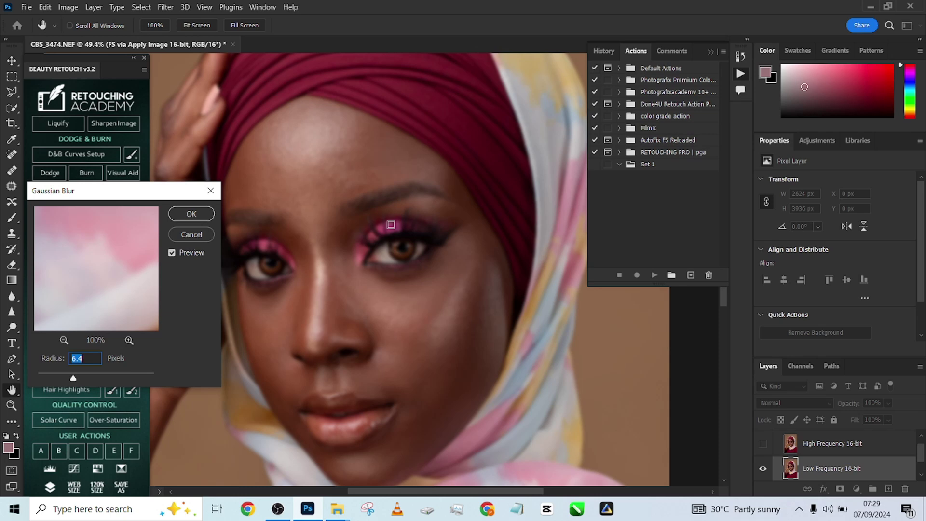
{"action": "type", "text": "10"}
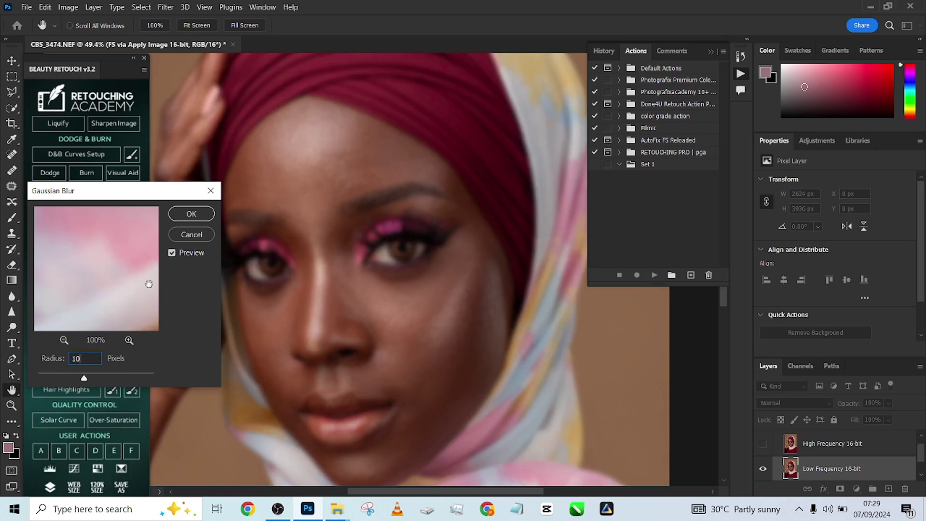
{"action": "left_click", "coordinate": [378, 291]}
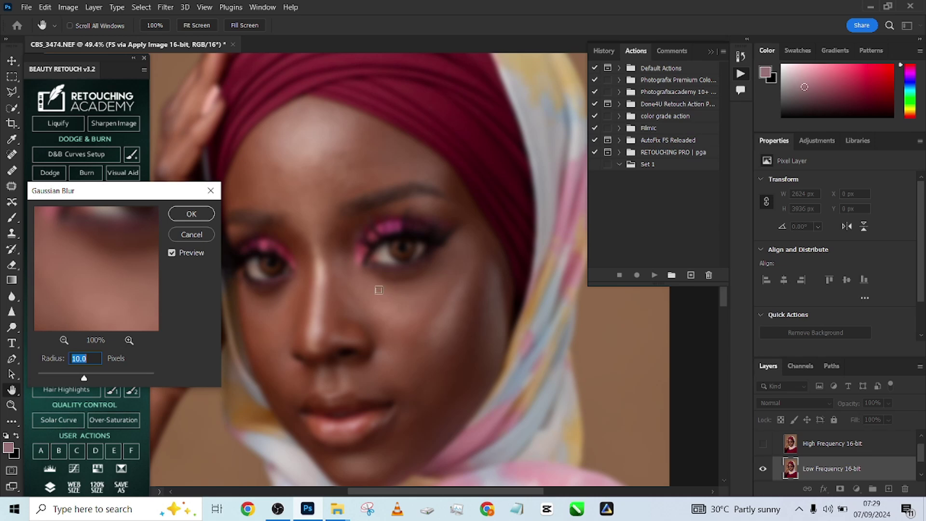
{"action": "left_click", "coordinate": [420, 289]}
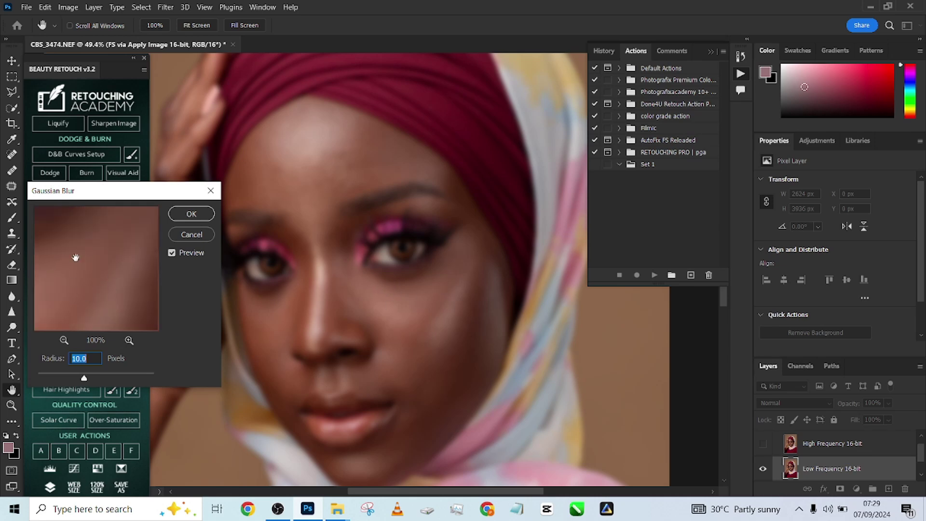
{"action": "left_click_drag", "start_coordinate": [104, 282], "coordinate": [153, 283]}
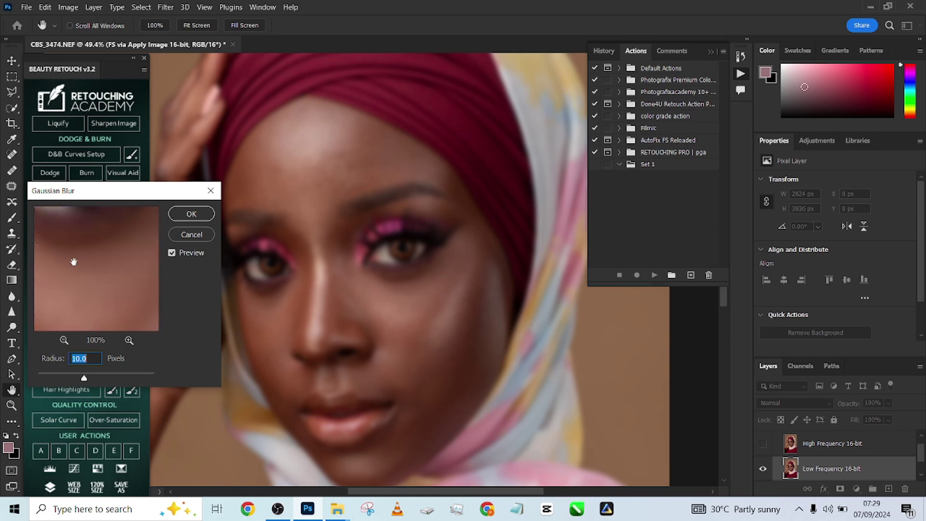
{"action": "left_click_drag", "start_coordinate": [58, 275], "coordinate": [139, 269]}
{"action": "left_click_drag", "start_coordinate": [59, 283], "coordinate": [144, 265]}
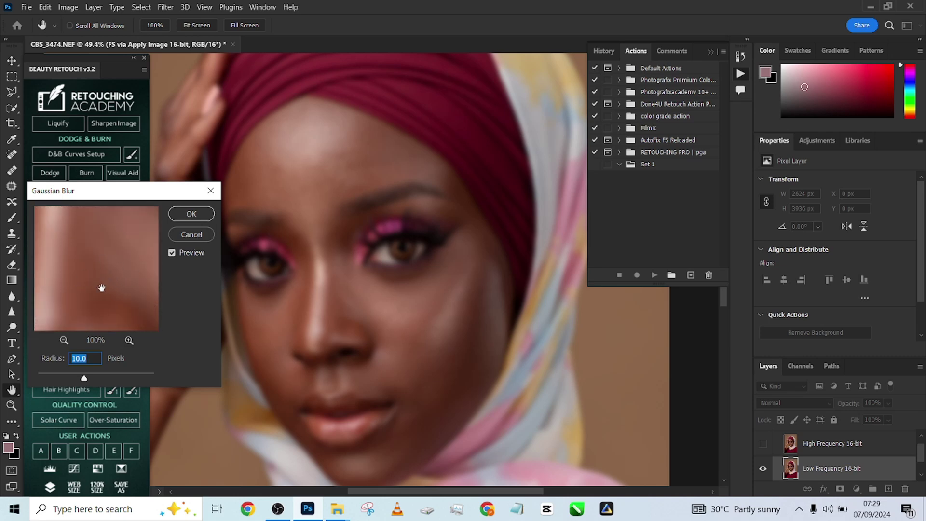
{"action": "left_click_drag", "start_coordinate": [102, 288], "coordinate": [21, 263]}
{"action": "left_click_drag", "start_coordinate": [112, 289], "coordinate": [68, 241]}
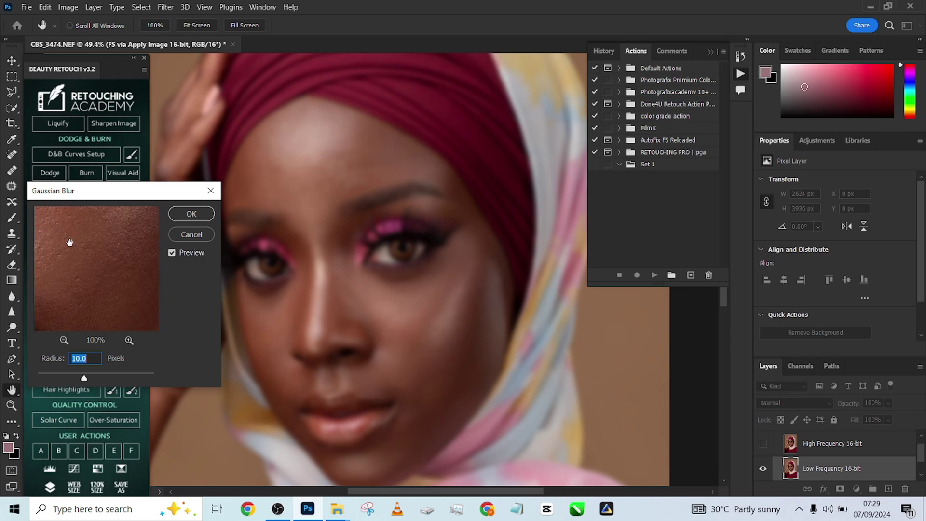
{"action": "left_click", "coordinate": [202, 216]}
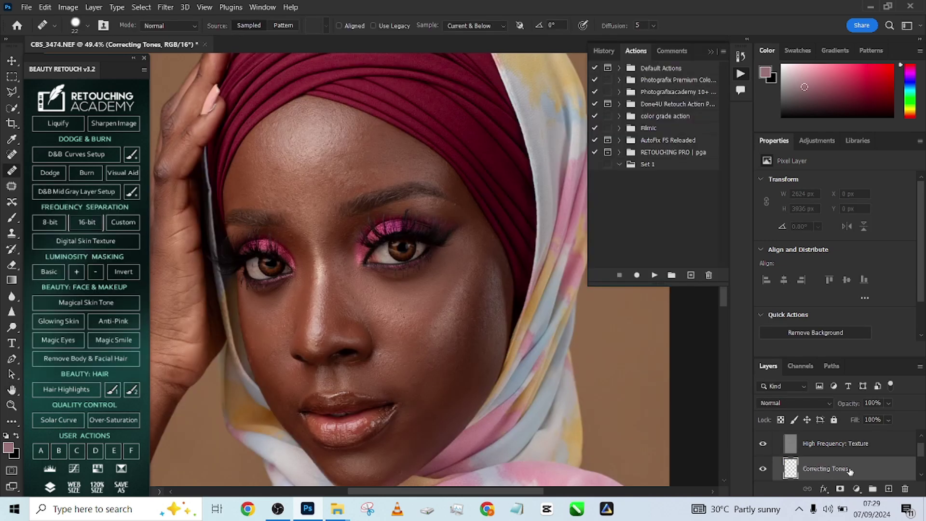
Step: Convert the Low Frequency: Colors & Tones layer to a smart object
{"action": "scroll", "coordinate": [866, 463], "scroll_direction": "down", "scroll_amount": 1}
{"action": "scroll", "coordinate": [800, 466], "scroll_direction": "down", "scroll_amount": 1}
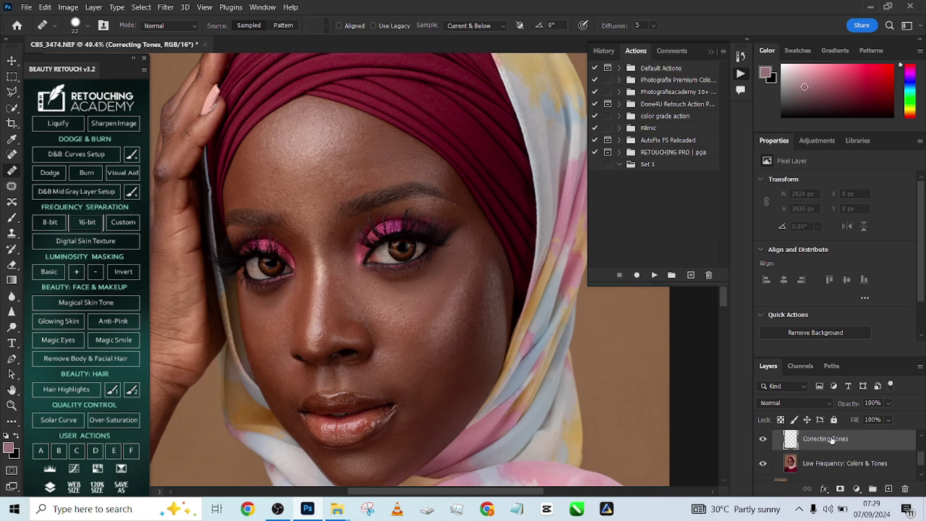
{"action": "left_click", "coordinate": [825, 470]}
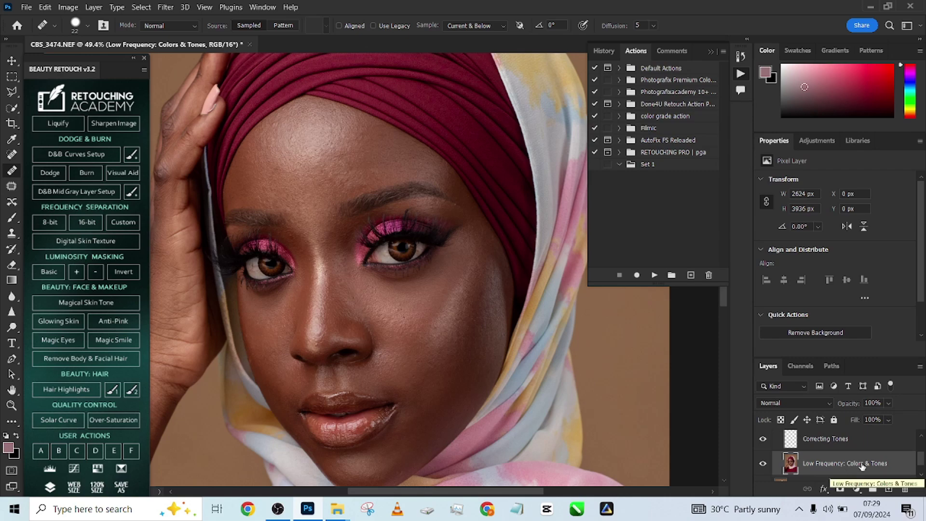
{"action": "right_click", "coordinate": [903, 462]}
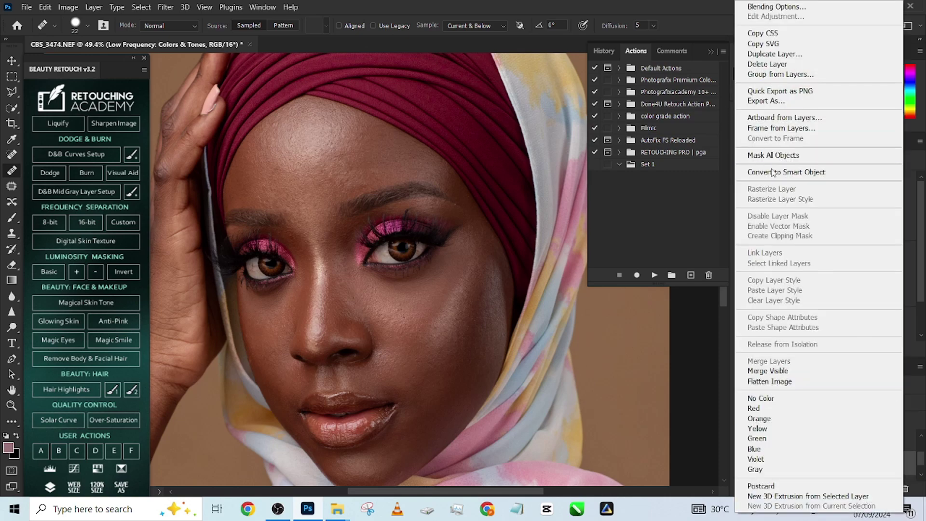
{"action": "left_click", "coordinate": [774, 172]}
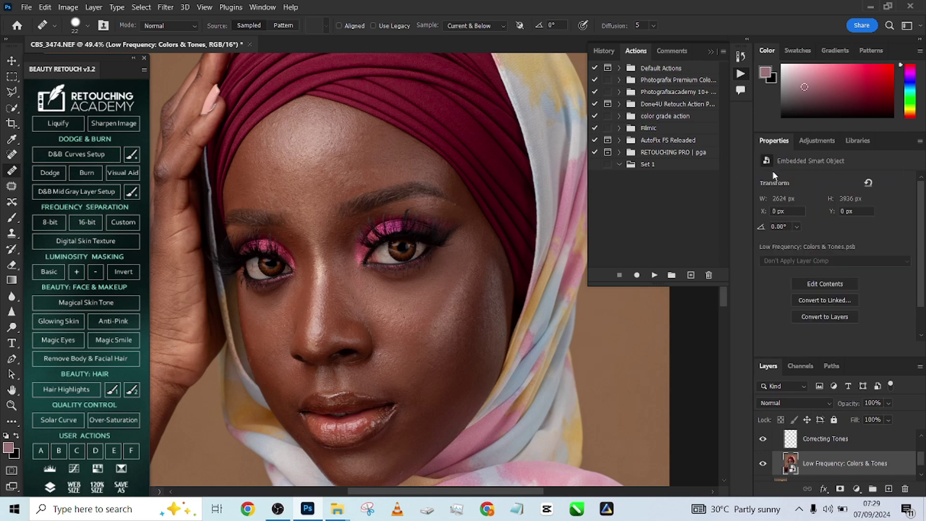
Step: Try a Gaussian Blur with a 22.2-pixel radius on the Low Frequency: Colors & Tones smart object
{"action": "left_click", "coordinate": [166, 7]}
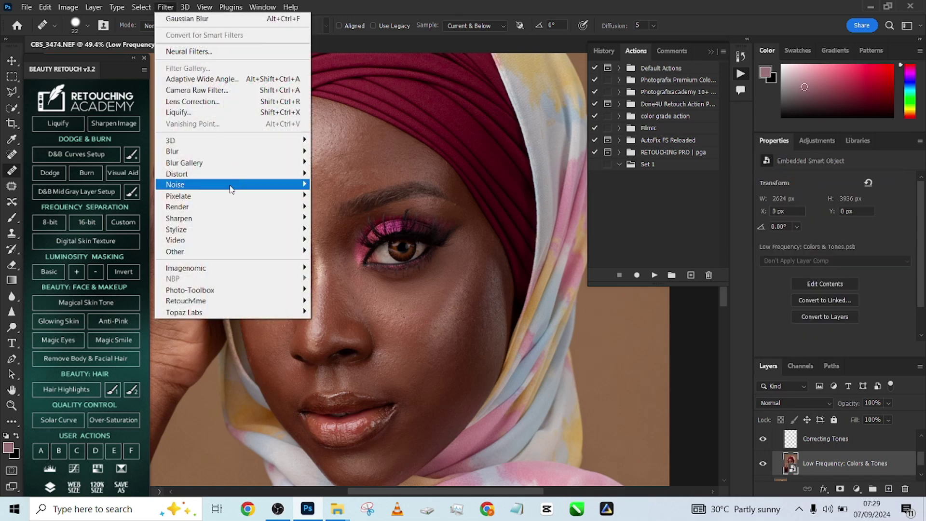
{"action": "mouse_move", "coordinate": [226, 150]}
{"action": "left_click", "coordinate": [351, 196]}
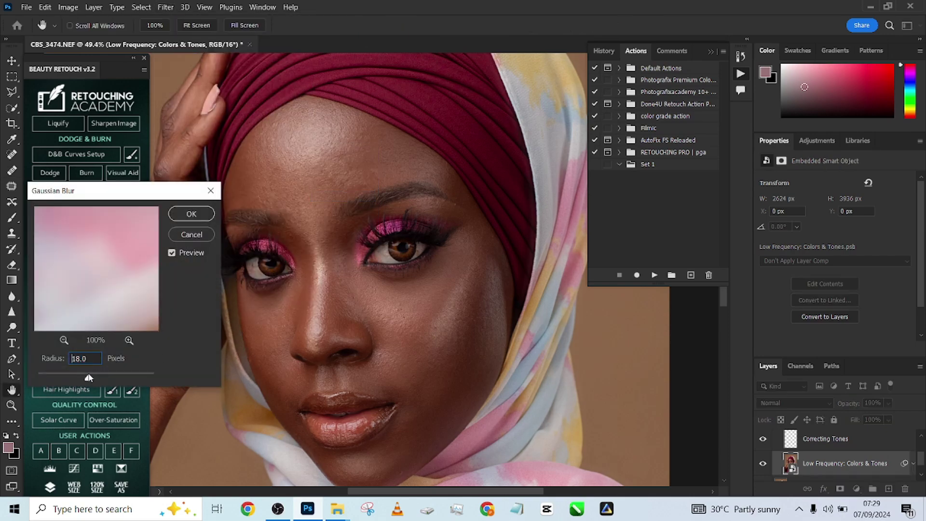
{"action": "left_click_drag", "start_coordinate": [89, 377], "coordinate": [89, 375]}
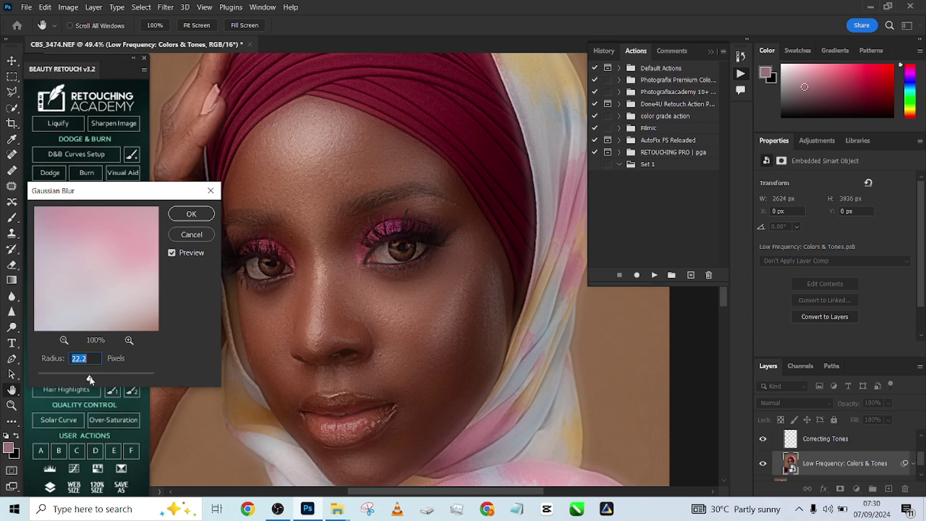
{"action": "left_click", "coordinate": [189, 213]}
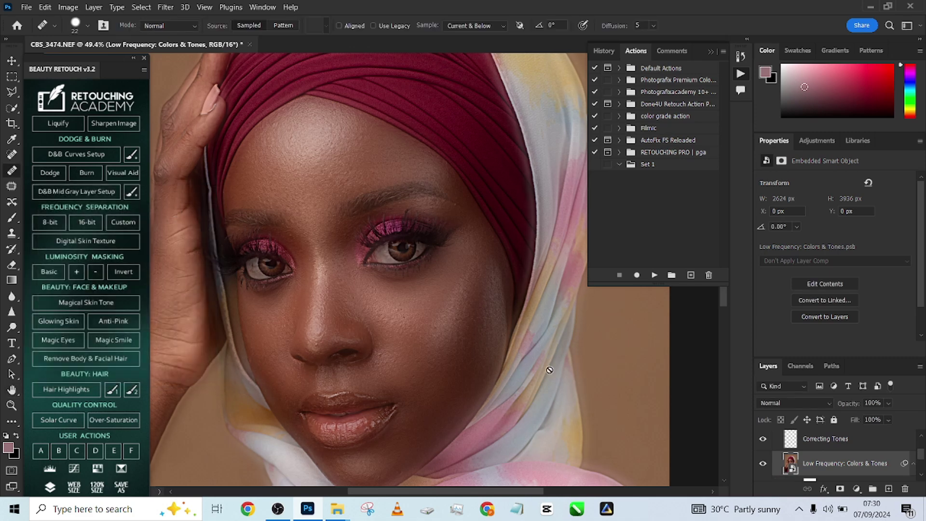
Step: Discard the existing frequency separation layers and rerun the 16-bit frequency separation with a Gaussian Blur radius of 8 pixels
{"action": "left_click_drag", "start_coordinate": [875, 438], "coordinate": [904, 491]}
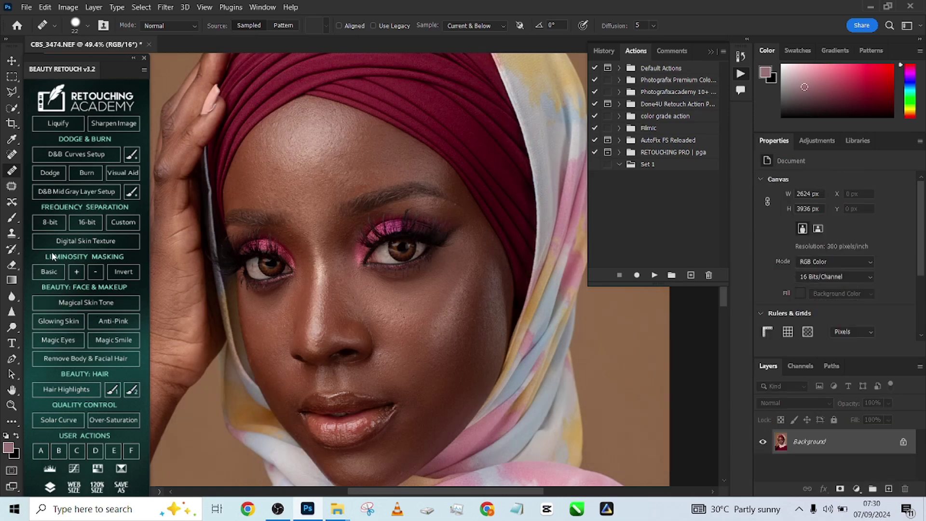
{"action": "left_click", "coordinate": [90, 223]}
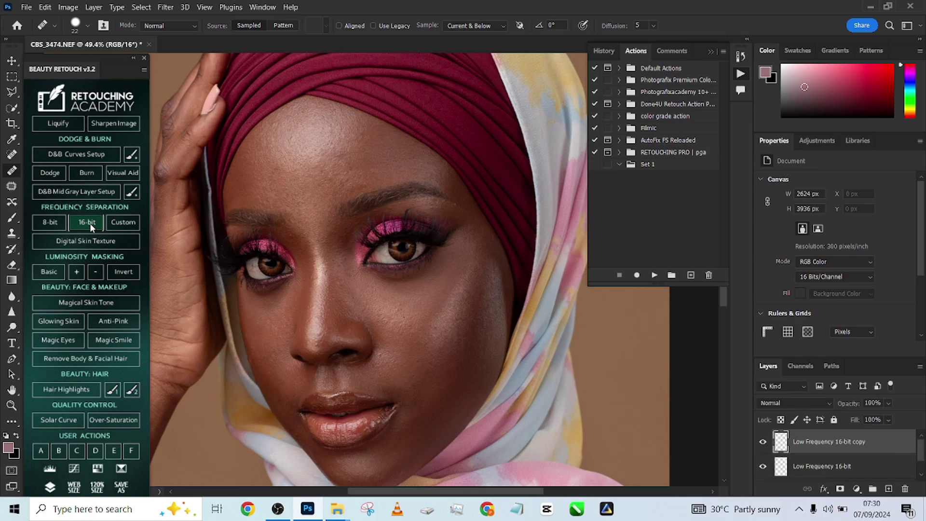
{"action": "type", "text": "8"}
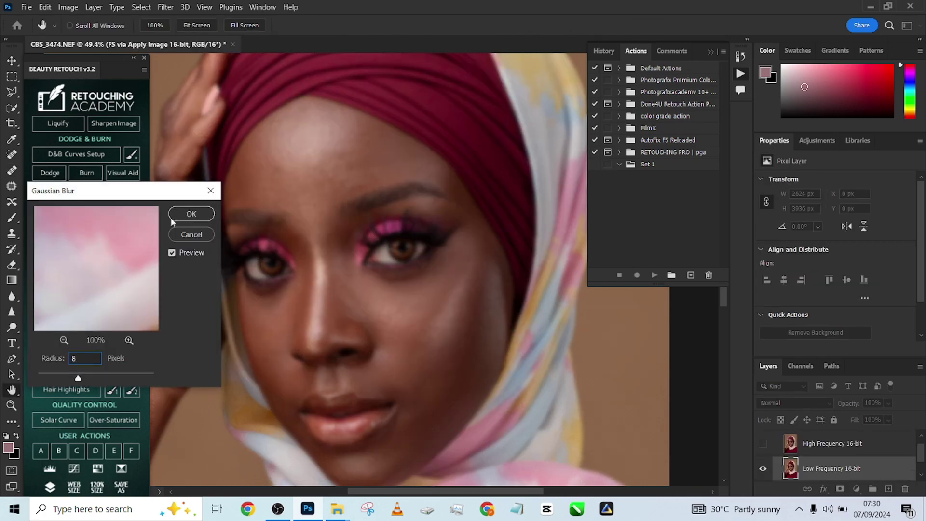
{"action": "left_click", "coordinate": [191, 213]}
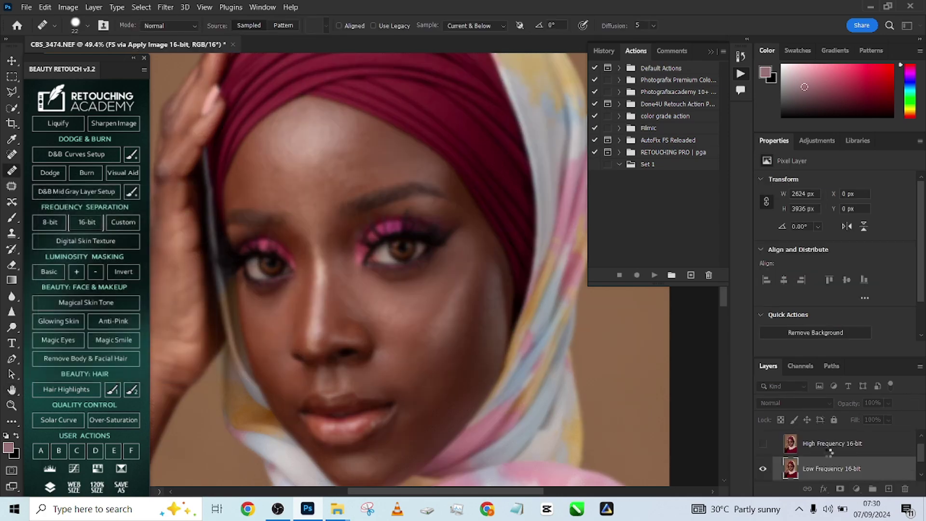
Step: Convert the Low Frequency: Colors & Tones layer to a smart object and apply a Gaussian Blur with a 24-pixel radius
{"action": "right_click", "coordinate": [844, 471]}
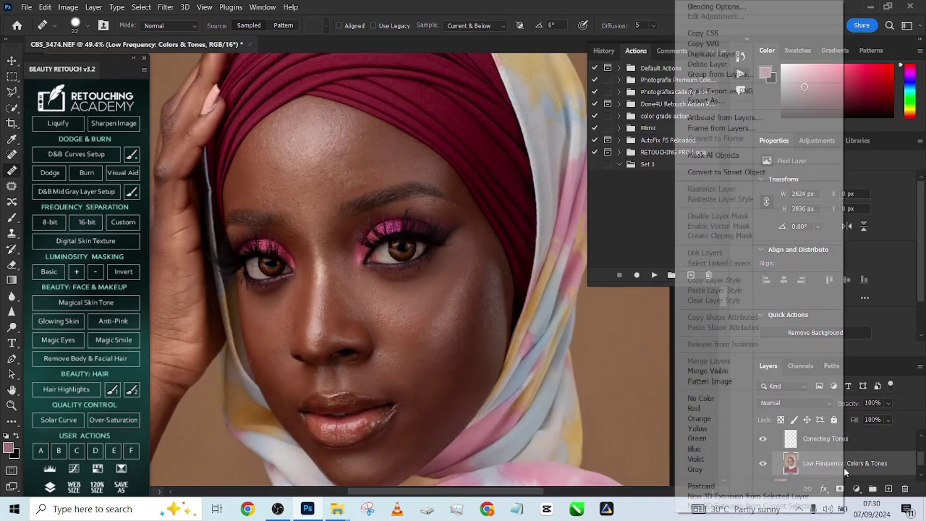
{"action": "left_click", "coordinate": [703, 173]}
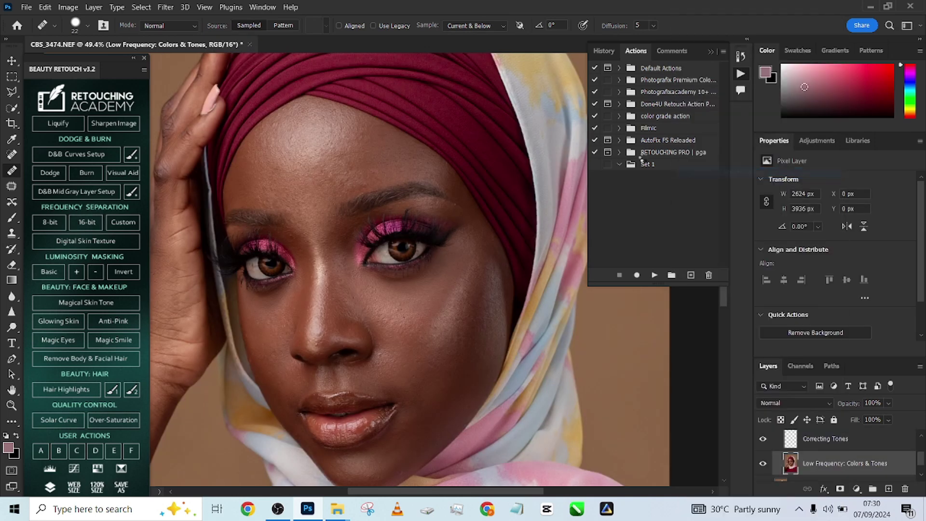
{"action": "left_click", "coordinate": [166, 8]}
{"action": "mouse_move", "coordinate": [185, 144]}
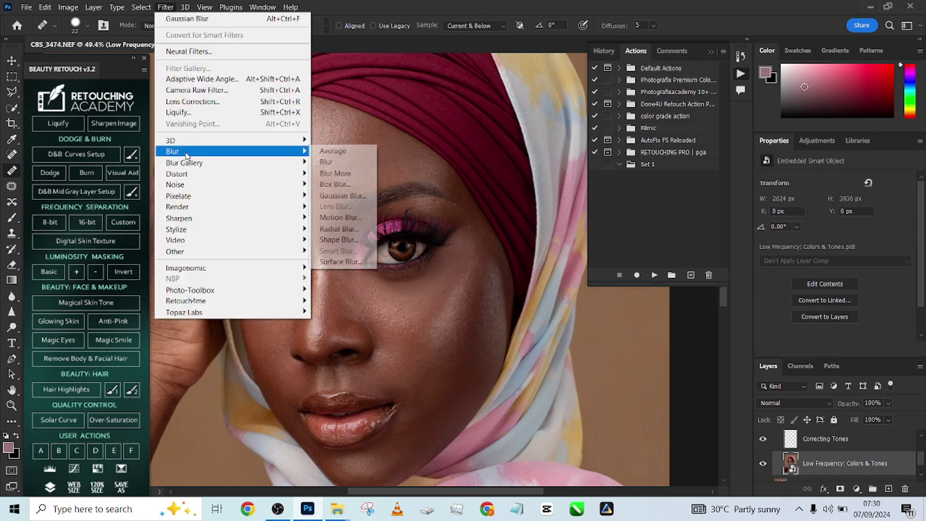
{"action": "left_click", "coordinate": [339, 192]}
{"action": "left_click_drag", "start_coordinate": [77, 377], "coordinate": [92, 376]}
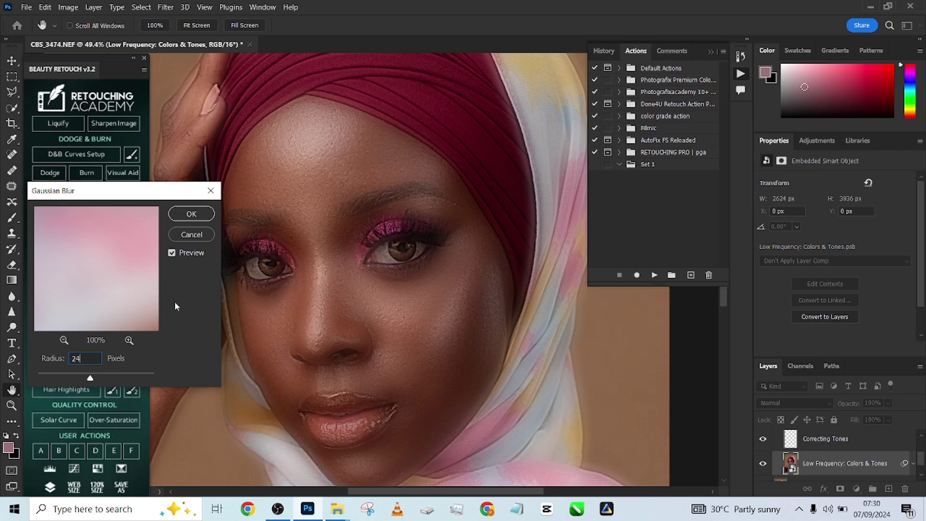
{"action": "left_click", "coordinate": [199, 214]}
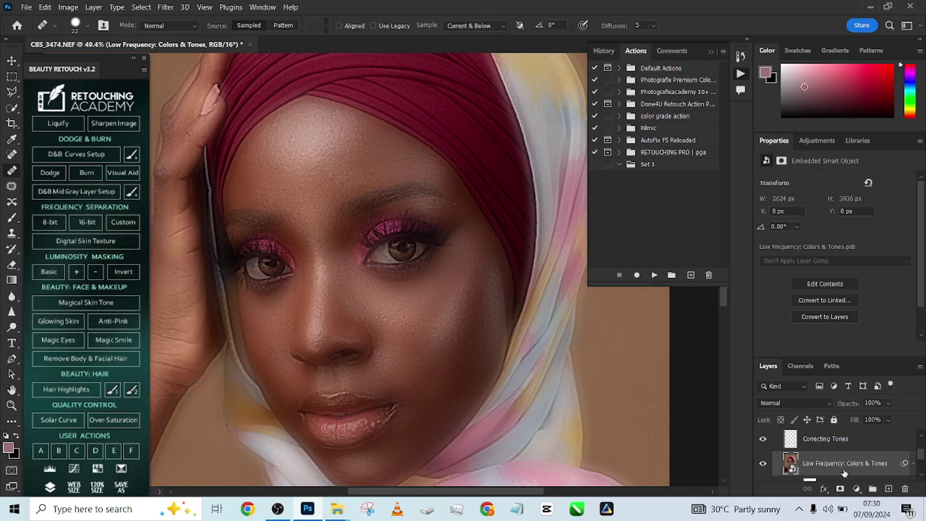
Step: Invert the smart filter mask of the Low Frequency: Colors & Tones layer to black
{"action": "left_click", "coordinate": [811, 462]}
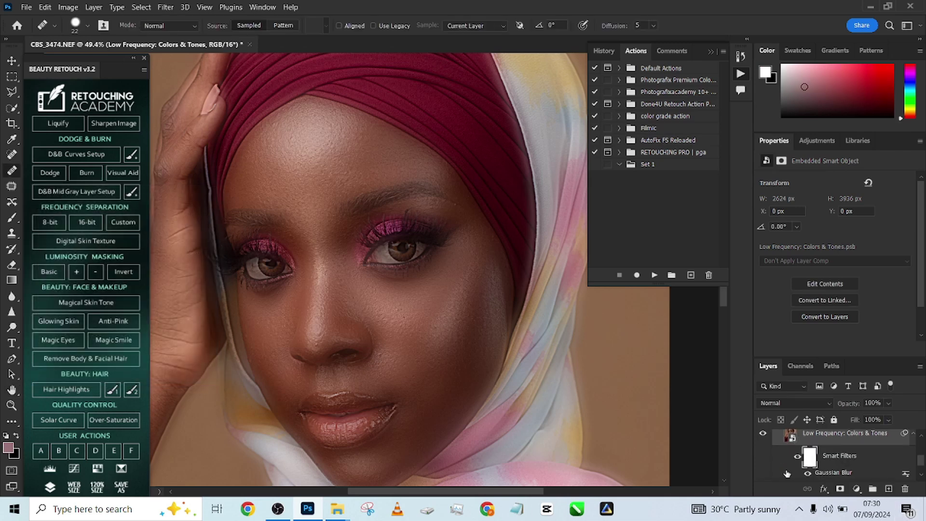
{"action": "left_click", "coordinate": [814, 464]}
{"action": "key", "text": "ctrl+i"}
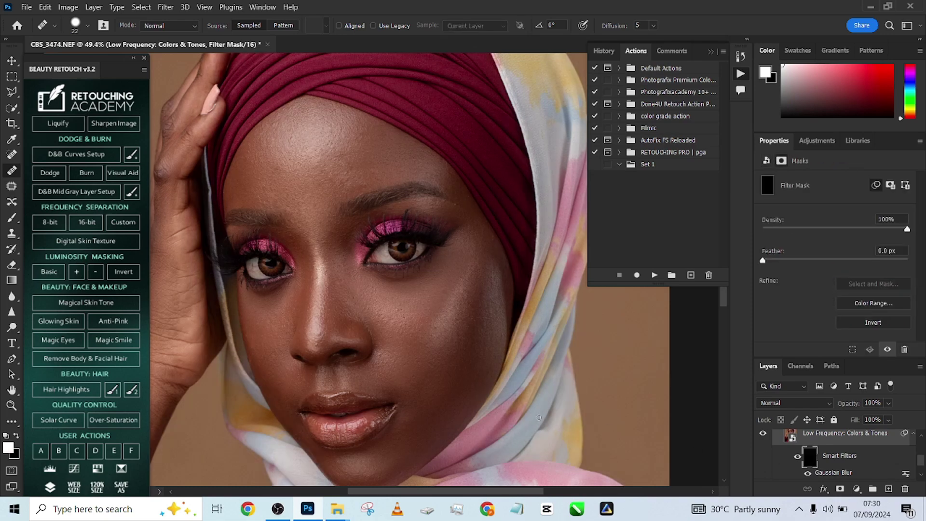
Step: Set up the Brush at size 114 and 100% flow for painting white on the filter mask over the cheek
{"action": "key", "text": "b"}
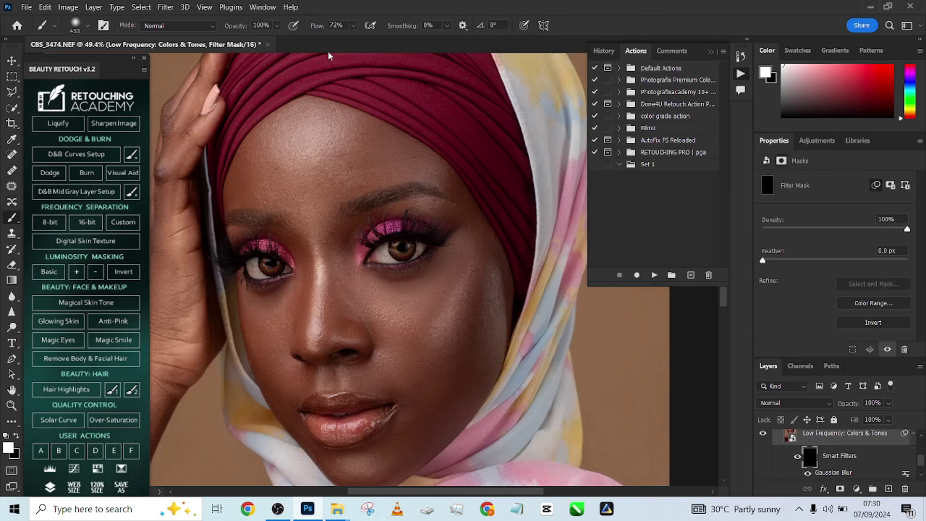
{"action": "left_click_drag", "start_coordinate": [316, 30], "coordinate": [339, 28]}
{"action": "scroll", "coordinate": [408, 247], "scroll_direction": "up", "scroll_amount": 2}
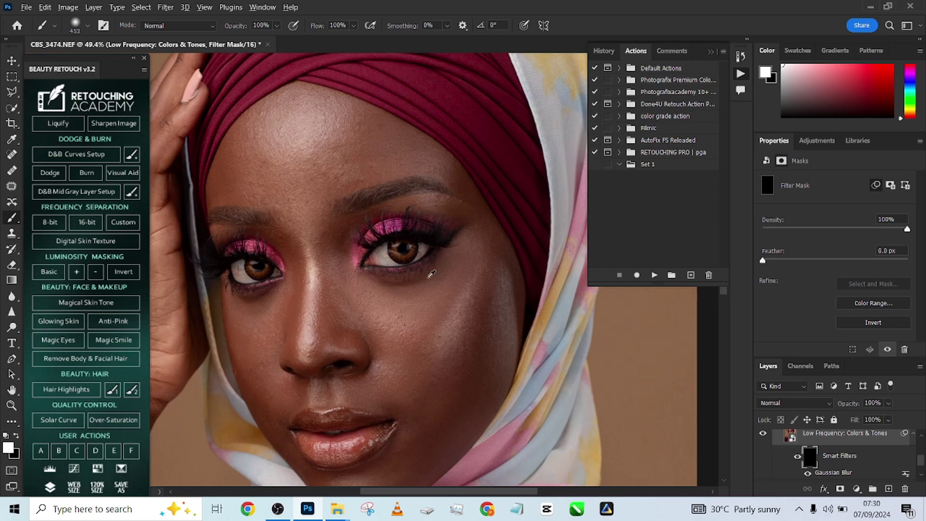
{"action": "mouse_move", "coordinate": [415, 300]}
{"action": "left_mouse_down"}
{"action": "mouse_move", "coordinate": [386, 180]}
{"action": "mouse_move", "coordinate": [352, 218]}
{"action": "mouse_move", "coordinate": [312, 216]}
{"action": "mouse_move", "coordinate": [358, 214]}
{"action": "mouse_move", "coordinate": [354, 192]}
{"action": "left_mouse_up"}
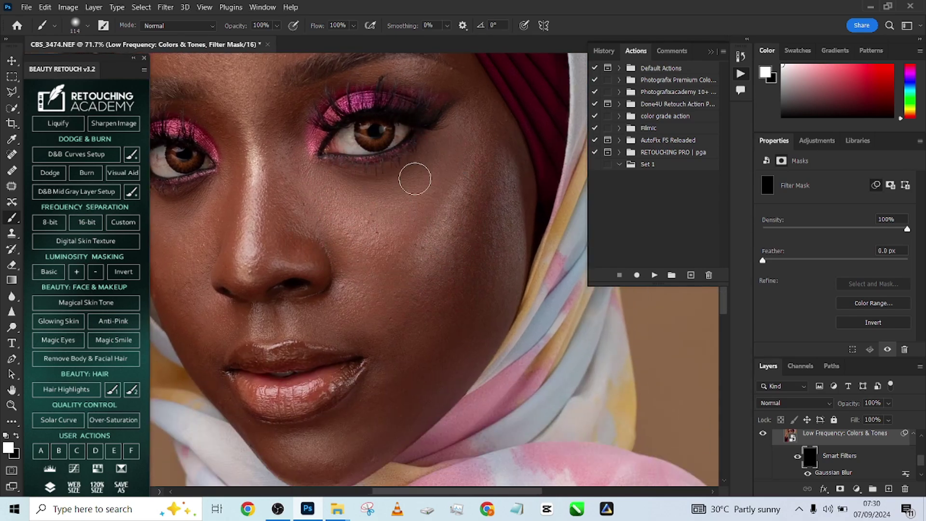
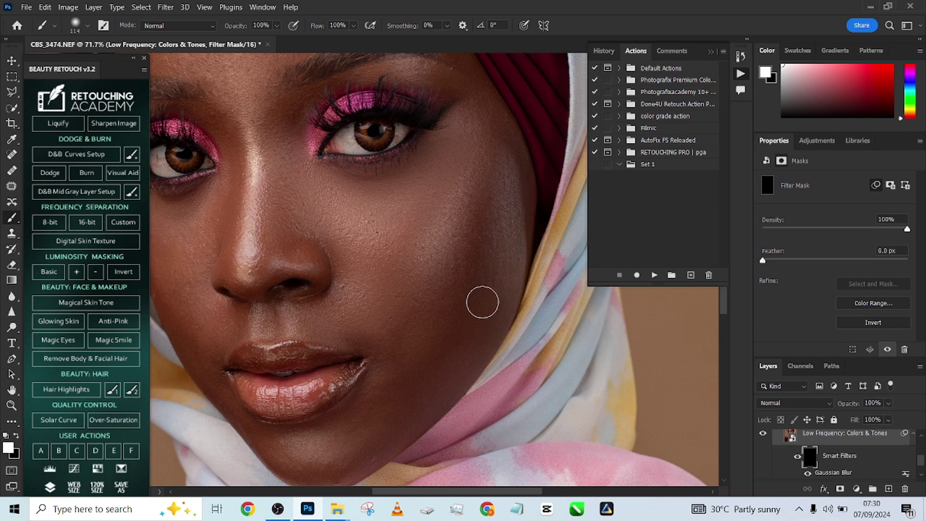
Step: Paint white on the filter mask over the cheek farther from the raised hand to smooth its tones
{"action": "right_click", "coordinate": [373, 303]}
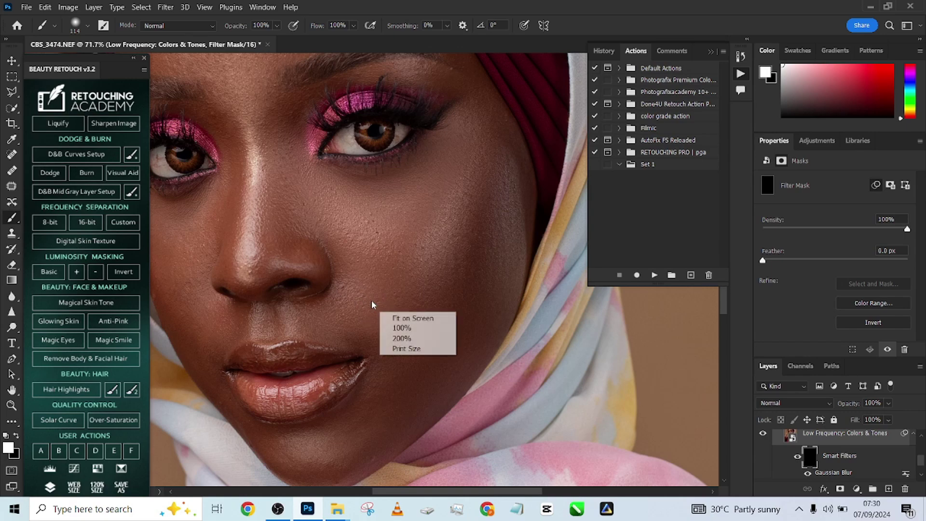
{"action": "left_click", "coordinate": [381, 291]}
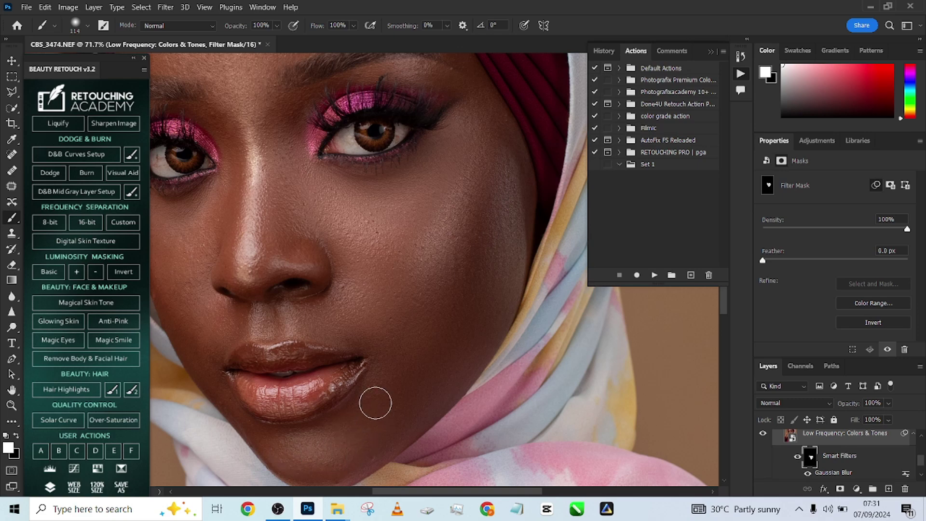
{"action": "left_click_drag", "start_coordinate": [486, 234], "coordinate": [486, 231]}
Step: Paint white on the filter mask over the forehead down to the brows, using a brush size of 81
{"action": "key", "text": "space"}
{"action": "left_click_drag", "start_coordinate": [355, 111], "coordinate": [368, 317]}
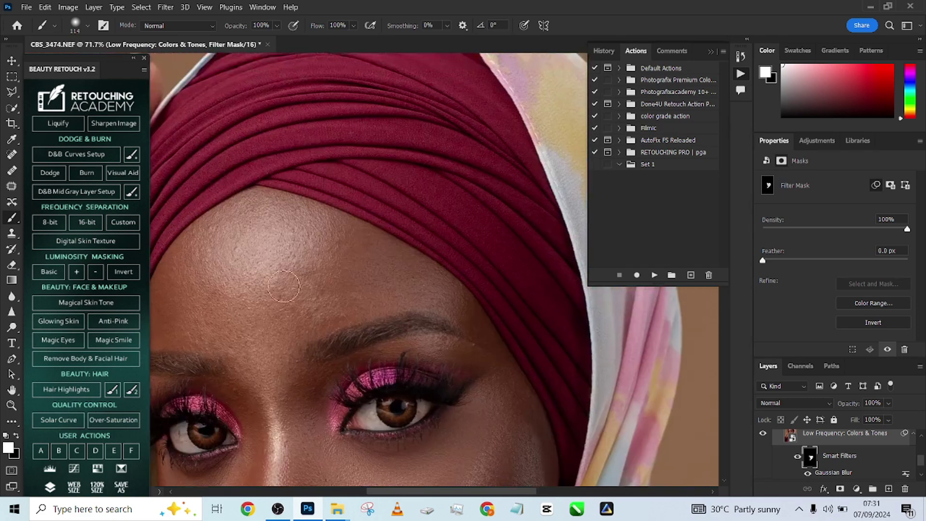
{"action": "left_click_drag", "start_coordinate": [238, 296], "coordinate": [360, 244]}
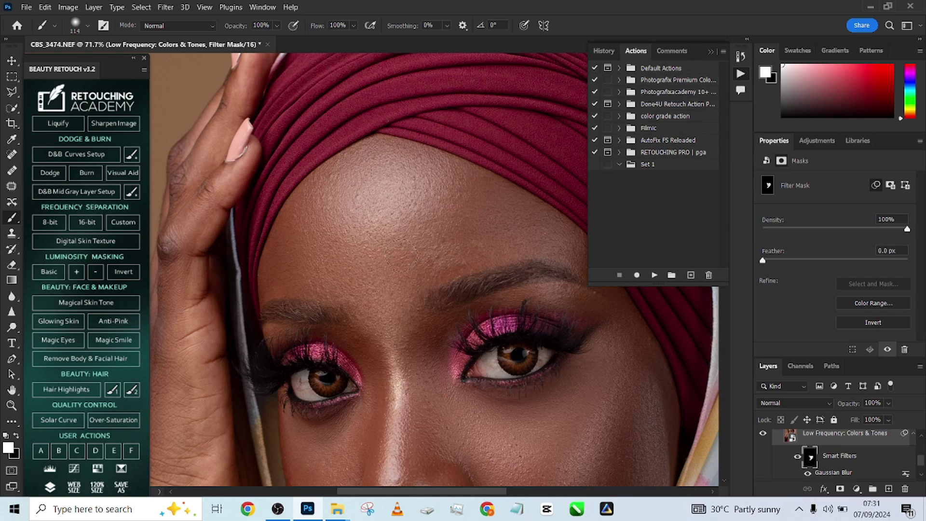
{"action": "left_click_drag", "start_coordinate": [488, 245], "coordinate": [481, 245]}
{"action": "left_click_drag", "start_coordinate": [394, 216], "coordinate": [338, 234]}
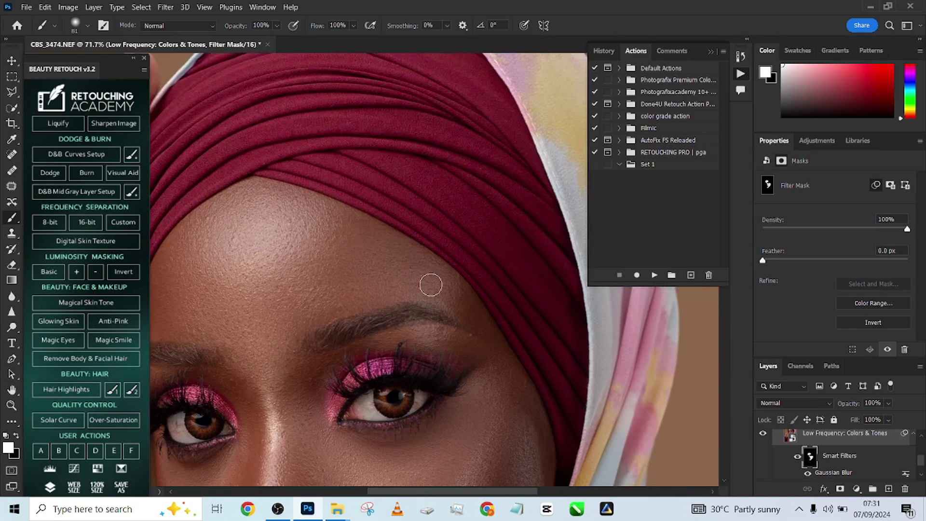
Step: Paint white on the filter mask over the cheek beside the raised hand, the nose area and the chin
{"action": "scroll", "coordinate": [410, 331], "scroll_direction": "down", "scroll_amount": 5}
{"action": "scroll", "coordinate": [410, 331], "scroll_direction": "left", "scroll_amount": 3}
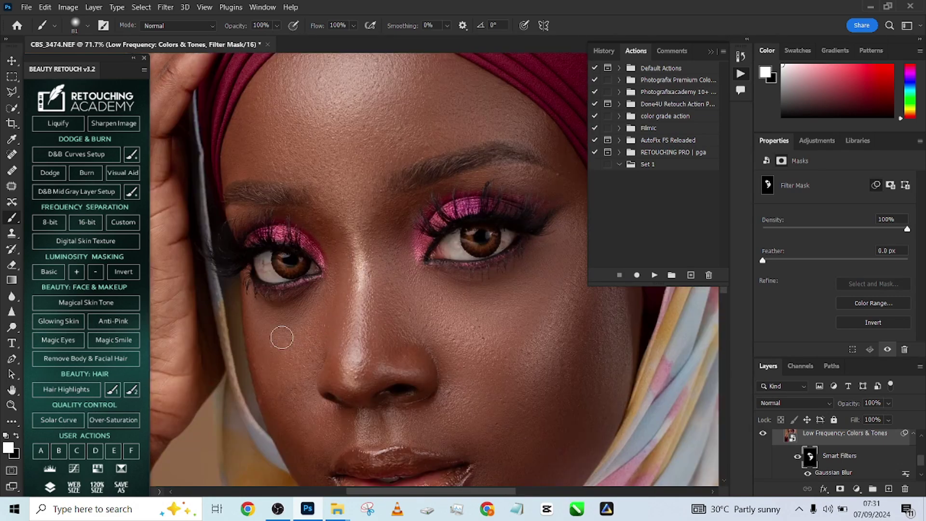
{"action": "scroll", "coordinate": [269, 376], "scroll_direction": "down", "scroll_amount": 4}
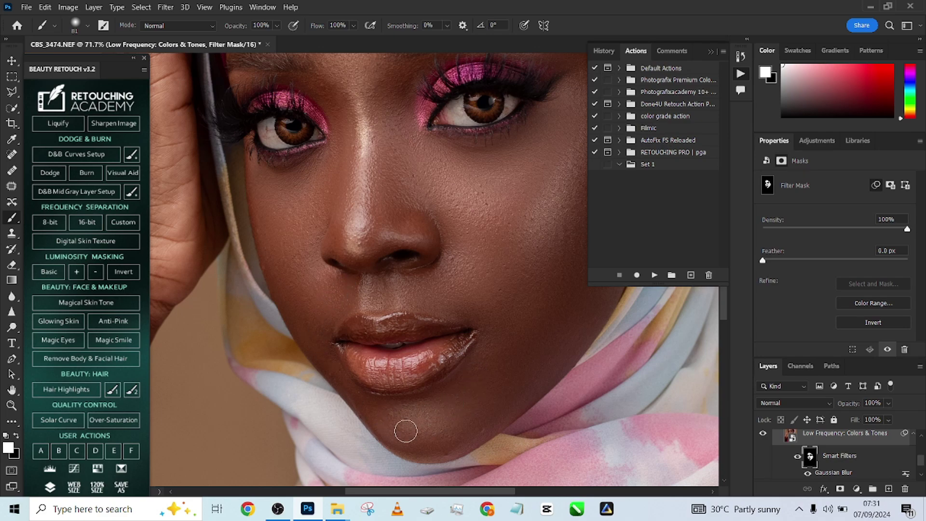
{"action": "key", "text": "x"}
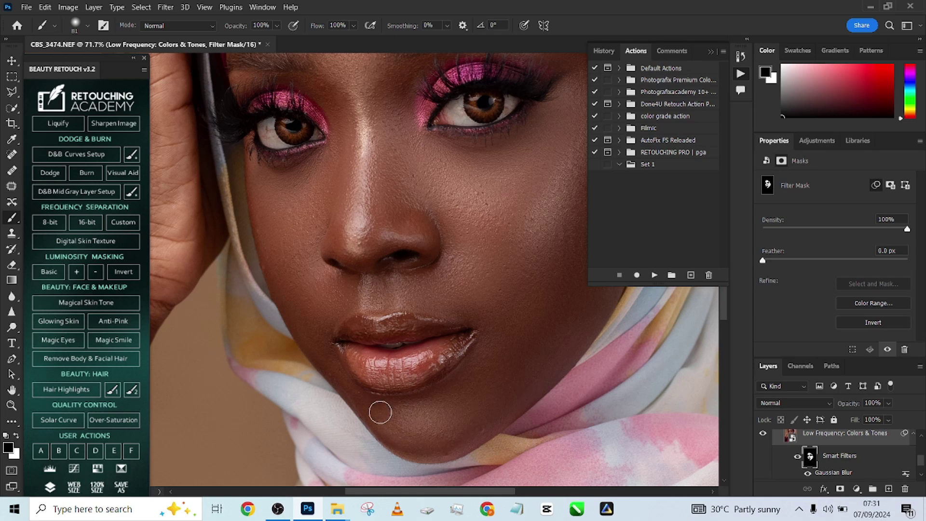
{"action": "key", "text": "x"}
{"action": "left_click_drag", "start_coordinate": [527, 325], "coordinate": [426, 433]}
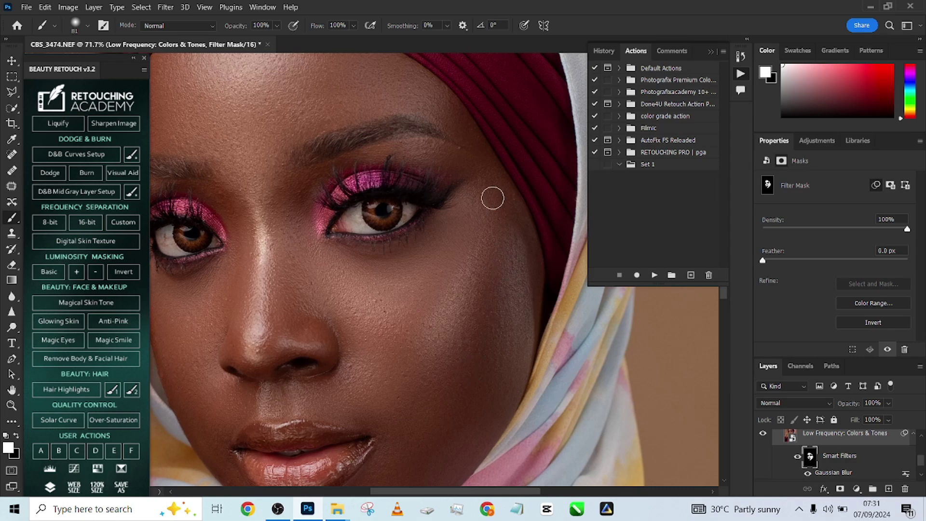
Step: Compare the face with and without the Low Frequency: Colors & Tones layer
{"action": "scroll", "coordinate": [482, 251], "scroll_direction": "down", "scroll_amount": 5}
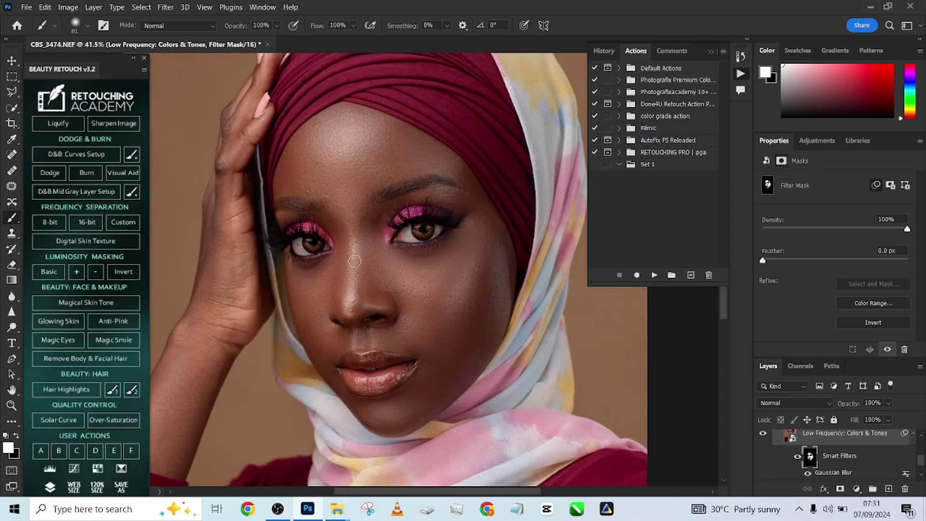
{"action": "key", "text": "x"}
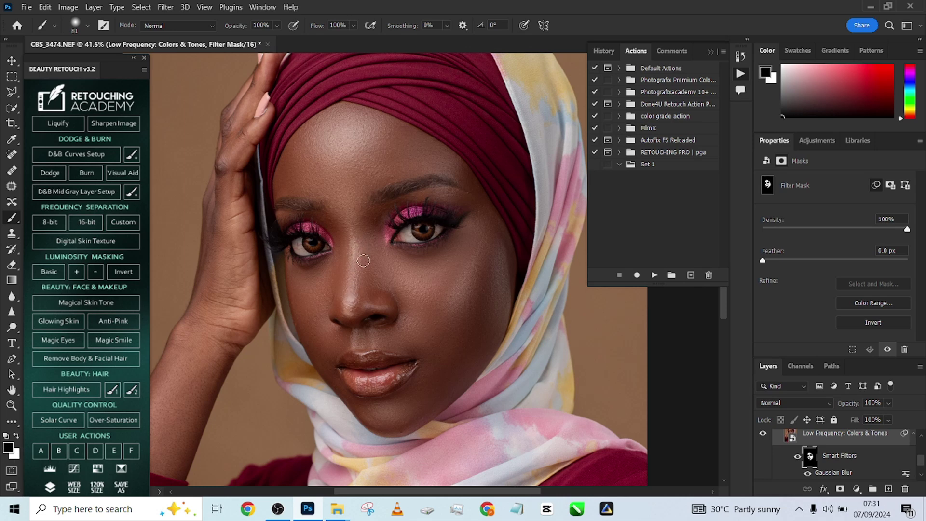
{"action": "key", "text": "x"}
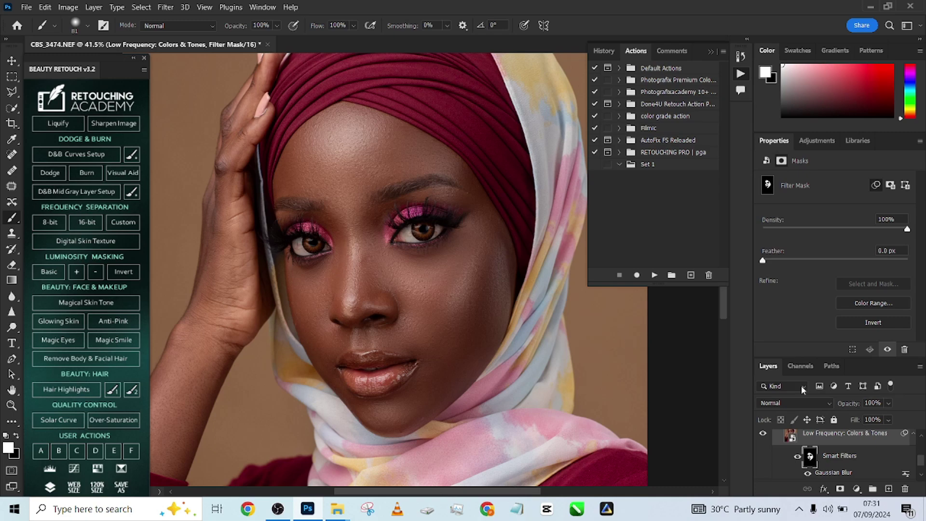
{"action": "left_click", "coordinate": [762, 435]}
{"action": "left_click", "coordinate": [762, 435]}
Step: Enlarge the brush to 146 and paint white on the filter mask over the raised hand and forearm
{"action": "left_click_drag", "start_coordinate": [324, 348], "coordinate": [468, 290]}
{"action": "right_click", "coordinate": [371, 315], "text": "alt"}
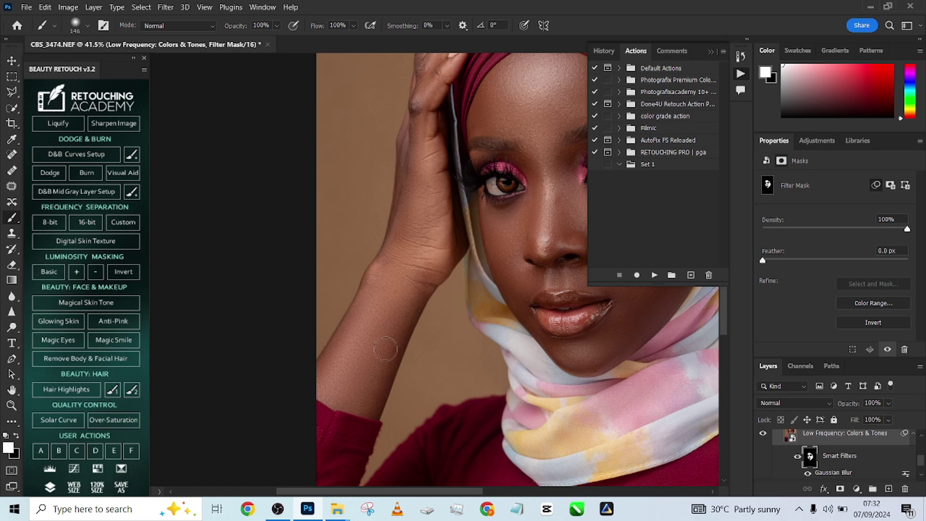
{"action": "left_click_drag", "start_coordinate": [366, 402], "coordinate": [369, 385]}
{"action": "scroll", "coordinate": [370, 379], "scroll_direction": "down", "scroll_amount": 5}
{"action": "left_click_drag", "start_coordinate": [475, 331], "coordinate": [359, 386]}
{"action": "scroll", "coordinate": [394, 285], "scroll_direction": "up", "scroll_amount": 10}
{"action": "scroll", "coordinate": [404, 295], "scroll_direction": "down", "scroll_amount": 2}
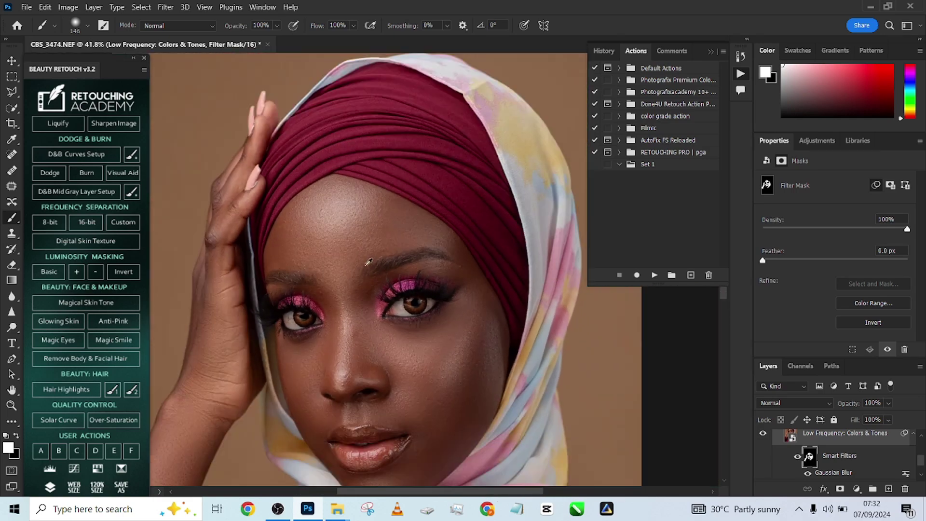
{"action": "scroll", "coordinate": [452, 319], "scroll_direction": "down", "scroll_amount": 2}
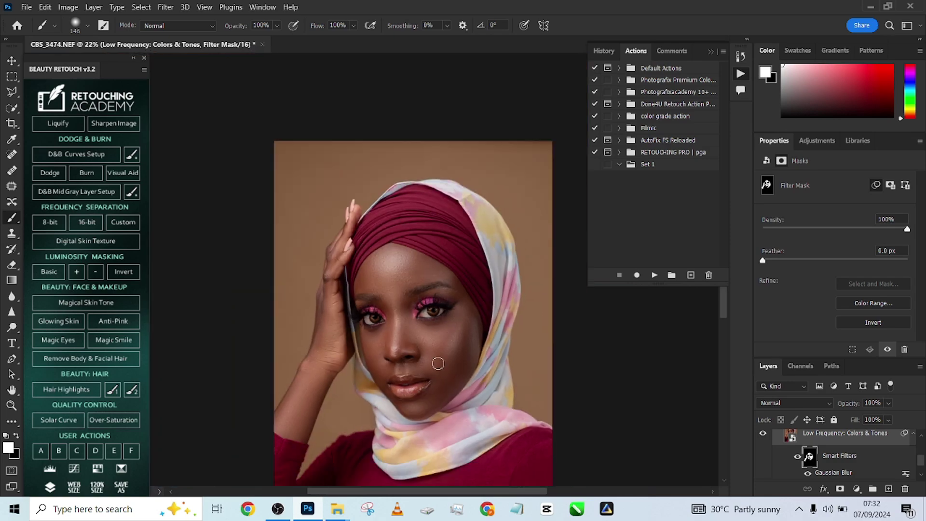
Step: Stamp all visible layers into a new layer above the FS via Apply Image 16-bit group
{"action": "left_click_drag", "start_coordinate": [440, 355], "coordinate": [407, 280]}
{"action": "scroll", "coordinate": [849, 463], "scroll_direction": "up", "scroll_amount": 2}
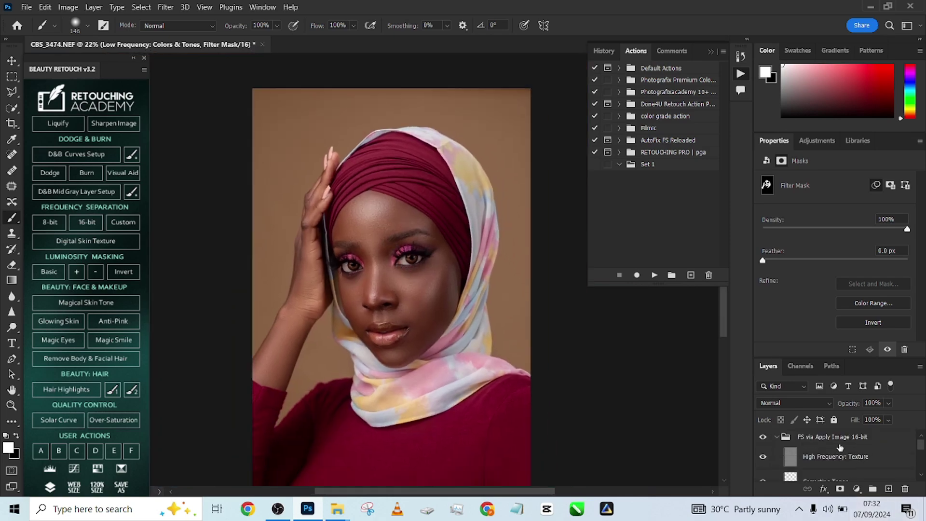
{"action": "left_click", "coordinate": [884, 441]}
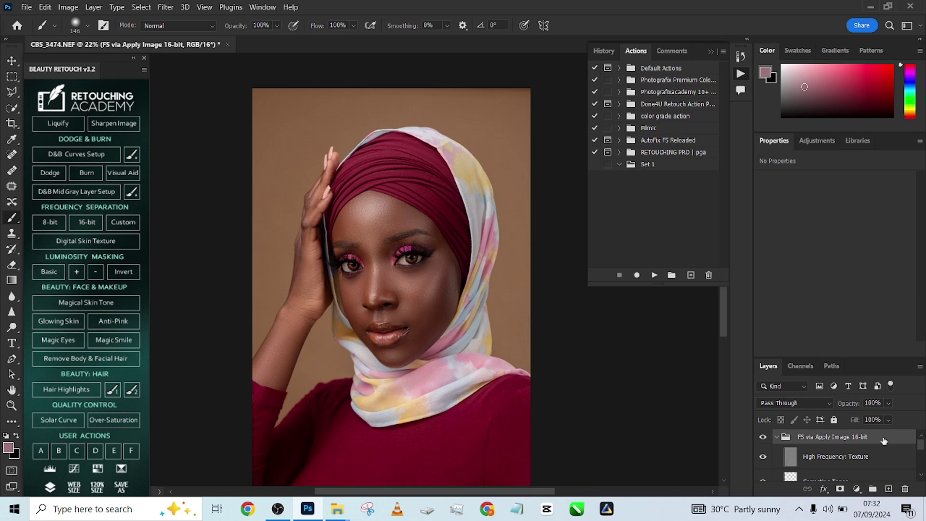
{"action": "key", "text": "ctrl+alt+shift+e"}
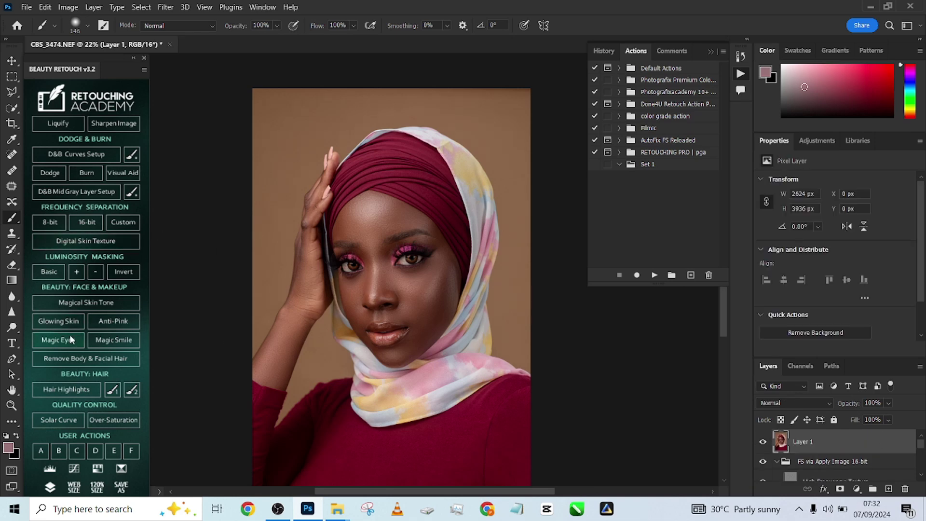
Step: Run the Magic Eyes action and select the layer mask of the Clean Eye Whites Here group
{"action": "left_click", "coordinate": [57, 341]}
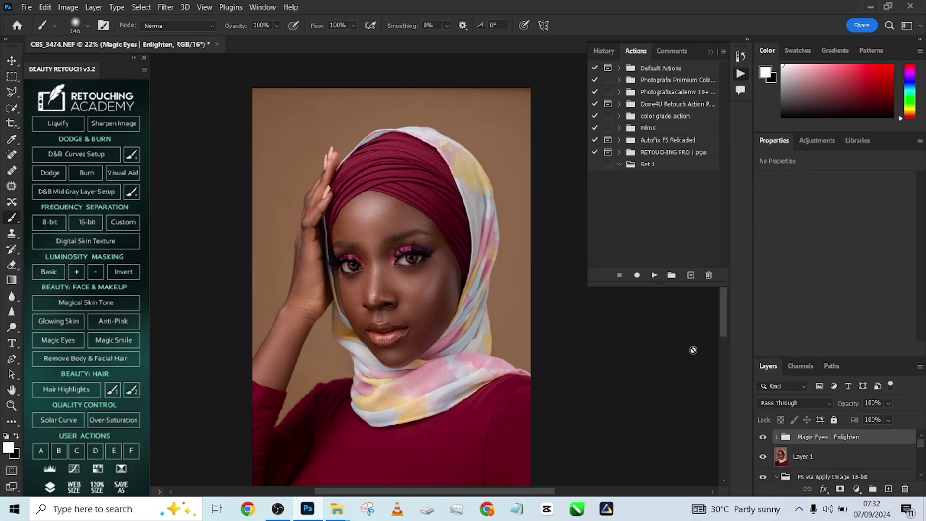
{"action": "left_click", "coordinate": [776, 436]}
{"action": "scroll", "coordinate": [810, 463], "scroll_direction": "down", "scroll_amount": 2}
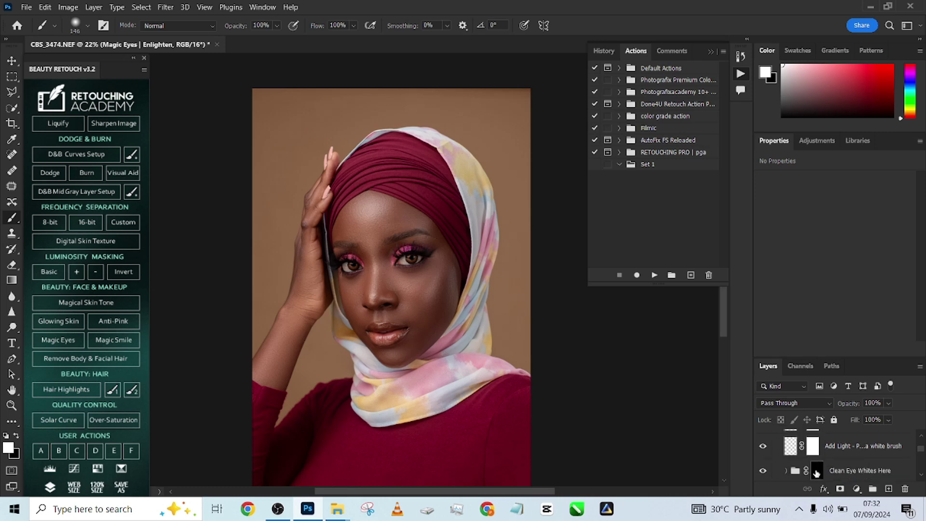
{"action": "left_click", "coordinate": [816, 471]}
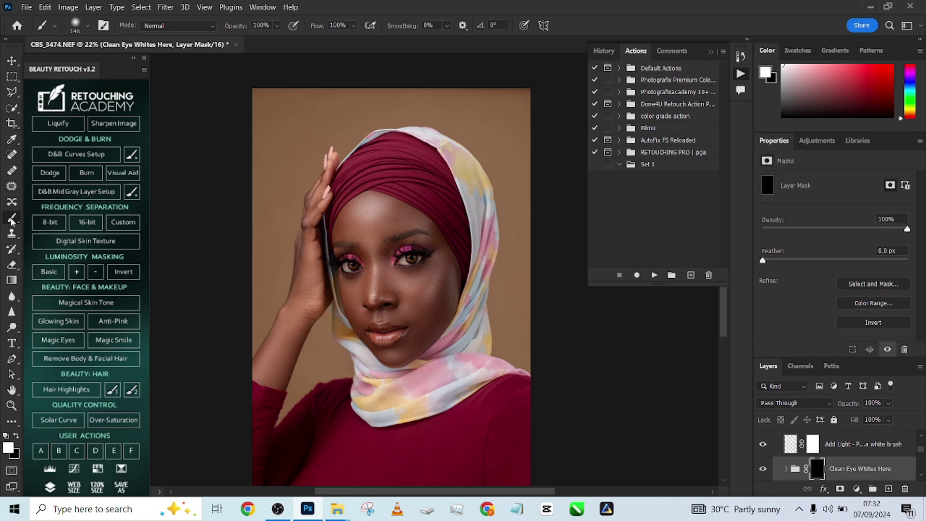
Step: Paint the Clean Eye Whites Here mask white over the eye white farther from the raised hand, with a 7 to 8 pixel brush
{"action": "scroll", "coordinate": [369, 204], "scroll_direction": "up", "scroll_amount": 5}
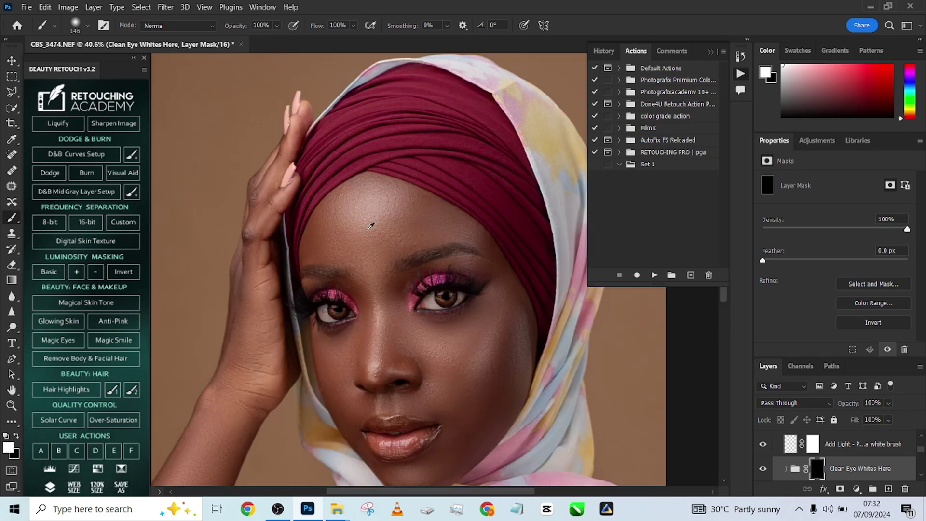
{"action": "scroll", "coordinate": [458, 338], "scroll_direction": "up", "scroll_amount": 8}
{"action": "key", "text": "bracketleft"}
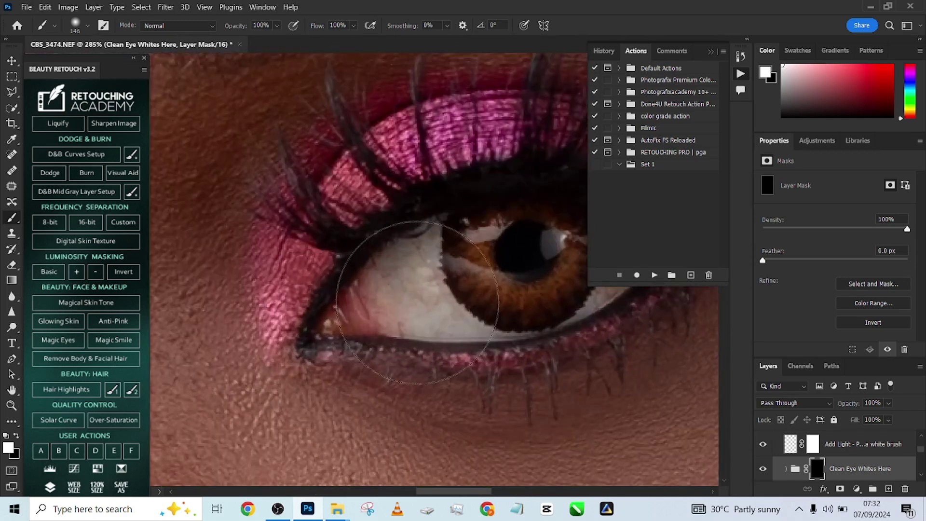
{"action": "key", "text": "bracketleft"}
{"action": "key", "text": "bracketleft"}
{"action": "key", "text": "bracketleft"}
{"action": "key", "text": "bracketleft"}
{"action": "key", "text": "bracketleft"}
{"action": "key", "text": "bracketleft"}
{"action": "key", "text": "bracketleft"}
{"action": "key", "text": "bracketleft"}
{"action": "key", "text": "bracketleft"}
{"action": "mouse_move", "coordinate": [418, 241]}
{"action": "left_mouse_down"}
{"action": "mouse_move", "coordinate": [367, 289]}
{"action": "mouse_move", "coordinate": [368, 309]}
{"action": "mouse_move", "coordinate": [389, 324]}
{"action": "mouse_move", "coordinate": [466, 331]}
{"action": "mouse_move", "coordinate": [430, 275]}
{"action": "mouse_move", "coordinate": [428, 232]}
{"action": "mouse_move", "coordinate": [417, 272]}
{"action": "mouse_move", "coordinate": [379, 303]}
{"action": "mouse_move", "coordinate": [408, 307]}
{"action": "mouse_move", "coordinate": [410, 277]}
{"action": "left_mouse_up"}
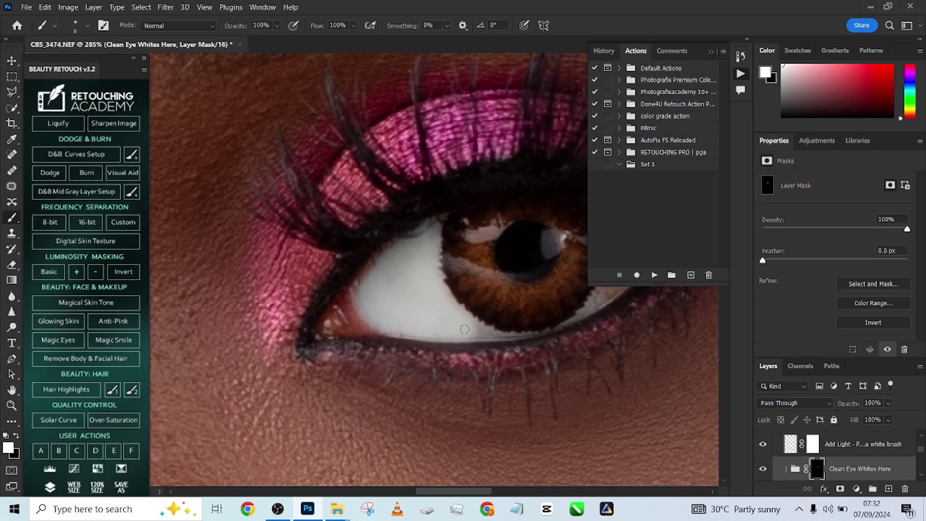
{"action": "mouse_move", "coordinate": [518, 342]}
{"action": "left_mouse_down"}
{"action": "mouse_move", "coordinate": [189, 323]}
{"action": "mouse_move", "coordinate": [323, 312]}
{"action": "left_mouse_up"}
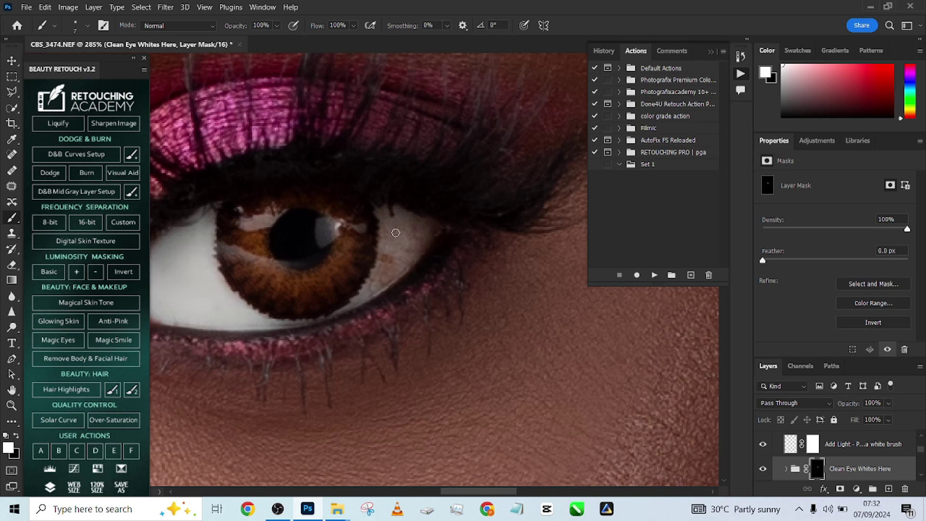
{"action": "mouse_move", "coordinate": [384, 215]}
{"action": "left_mouse_down"}
{"action": "mouse_move", "coordinate": [366, 291]}
{"action": "mouse_move", "coordinate": [417, 222]}
{"action": "mouse_move", "coordinate": [399, 246]}
{"action": "left_mouse_up"}
Step: Paint the Clean Eye Whites Here mask white over the eye white nearest the raised hand, with a 9-pixel brush
{"action": "left_click_drag", "start_coordinate": [203, 232], "coordinate": [569, 263]}
{"action": "mouse_move", "coordinate": [183, 270]}
{"action": "left_mouse_down"}
{"action": "mouse_move", "coordinate": [409, 283]}
{"action": "mouse_move", "coordinate": [463, 274]}
{"action": "left_mouse_up"}
{"action": "mouse_move", "coordinate": [425, 277]}
{"action": "left_mouse_down"}
{"action": "mouse_move", "coordinate": [407, 347]}
{"action": "mouse_move", "coordinate": [435, 268]}
{"action": "mouse_move", "coordinate": [424, 321]}
{"action": "mouse_move", "coordinate": [452, 360]}
{"action": "mouse_move", "coordinate": [435, 374]}
{"action": "mouse_move", "coordinate": [456, 344]}
{"action": "mouse_move", "coordinate": [461, 372]}
{"action": "left_mouse_up"}
{"action": "key", "text": "]"}
{"action": "key", "text": "["}
{"action": "key", "text": "["}
{"action": "mouse_move", "coordinate": [458, 353]}
{"action": "left_mouse_down"}
{"action": "mouse_move", "coordinate": [499, 376]}
{"action": "mouse_move", "coordinate": [445, 382]}
{"action": "left_mouse_up"}
{"action": "left_click_drag", "start_coordinate": [600, 325], "coordinate": [609, 346]}
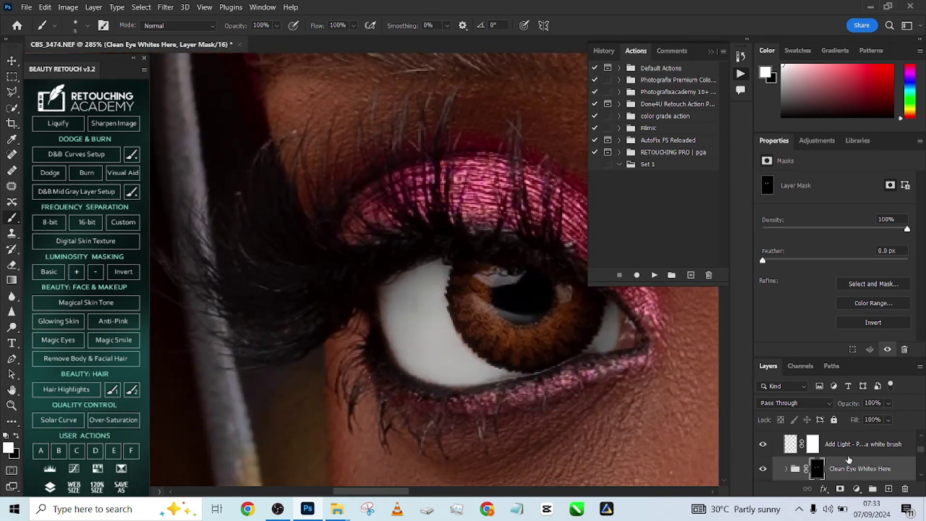
Step: Lower the opacity of the Magic Eyes | Enlighten group to 73%
{"action": "scroll", "coordinate": [851, 456], "scroll_direction": "up", "scroll_amount": 3}
{"action": "left_click", "coordinate": [870, 437]}
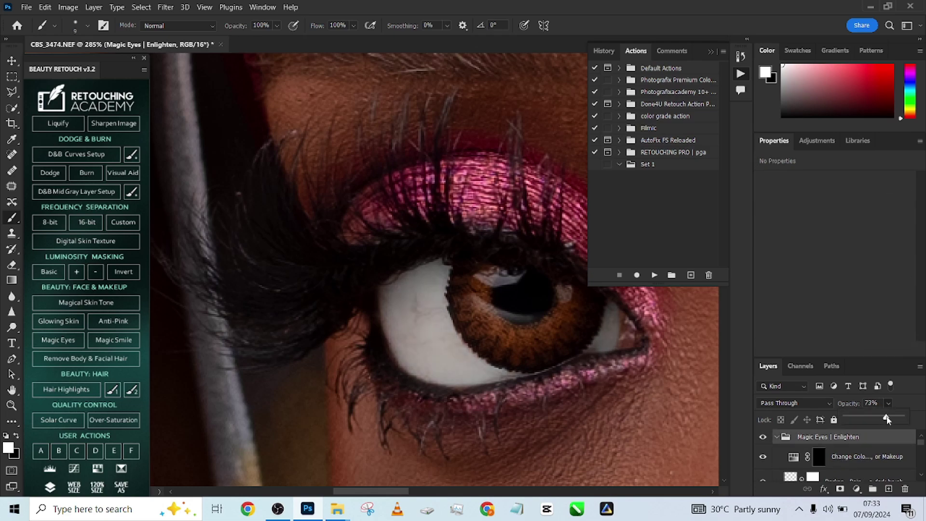
{"action": "scroll", "coordinate": [483, 279], "scroll_direction": "down", "scroll_amount": 8}
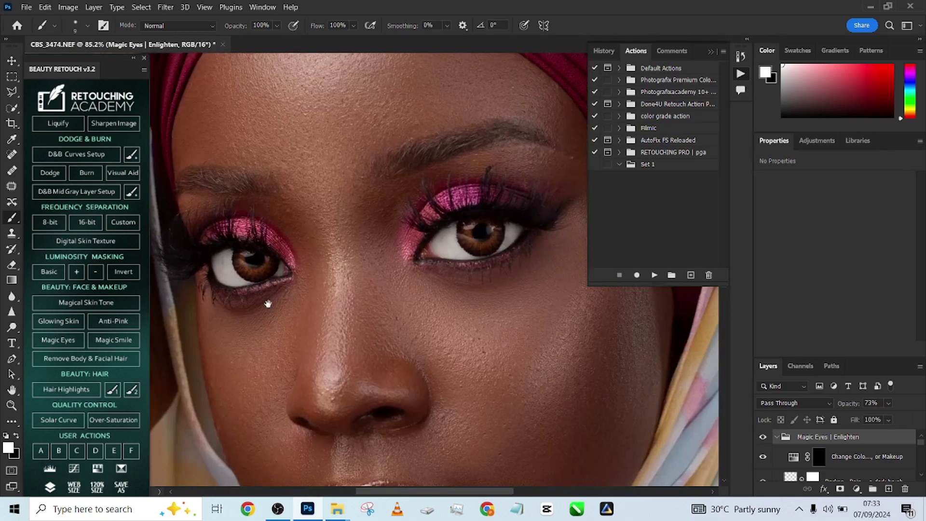
{"action": "scroll", "coordinate": [370, 203], "scroll_direction": "down", "scroll_amount": 3}
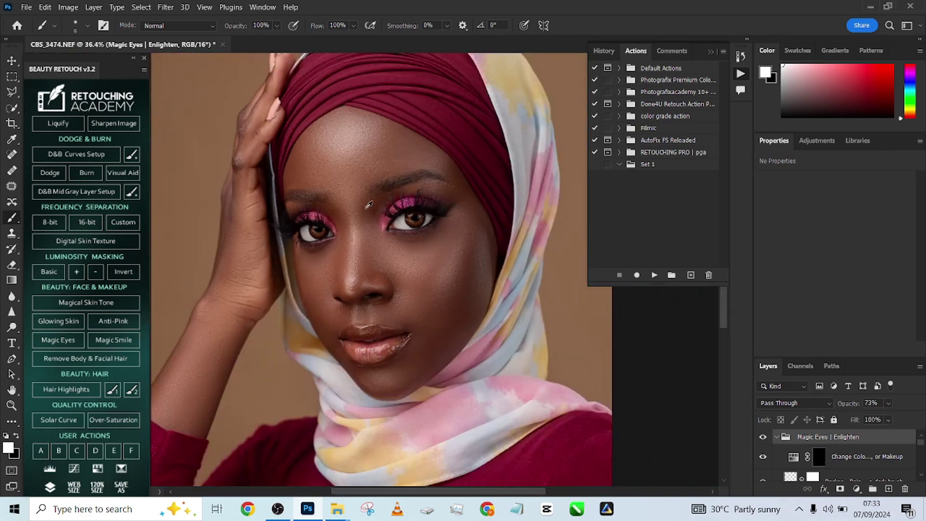
{"action": "scroll", "coordinate": [370, 221], "scroll_direction": "up", "scroll_amount": 4}
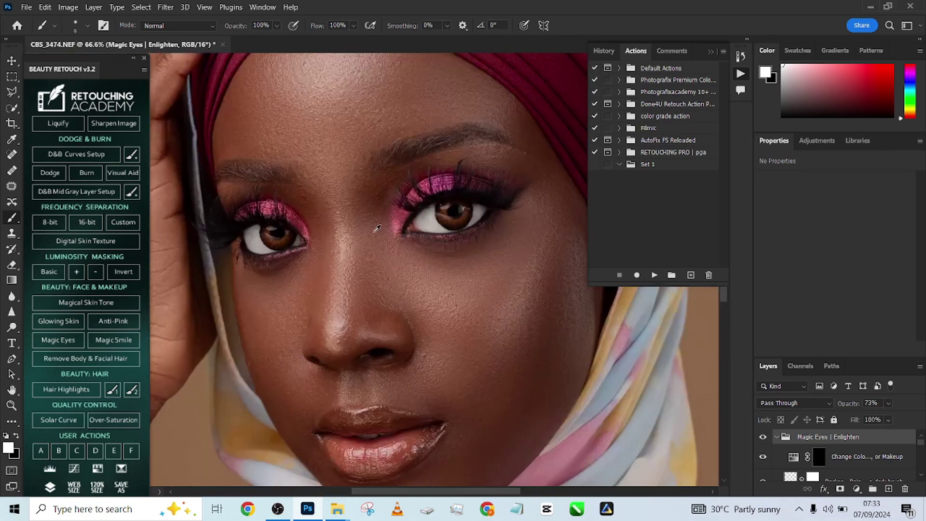
{"action": "left_click", "coordinate": [887, 420]}
{"action": "left_click_drag", "start_coordinate": [902, 434], "coordinate": [891, 436]}
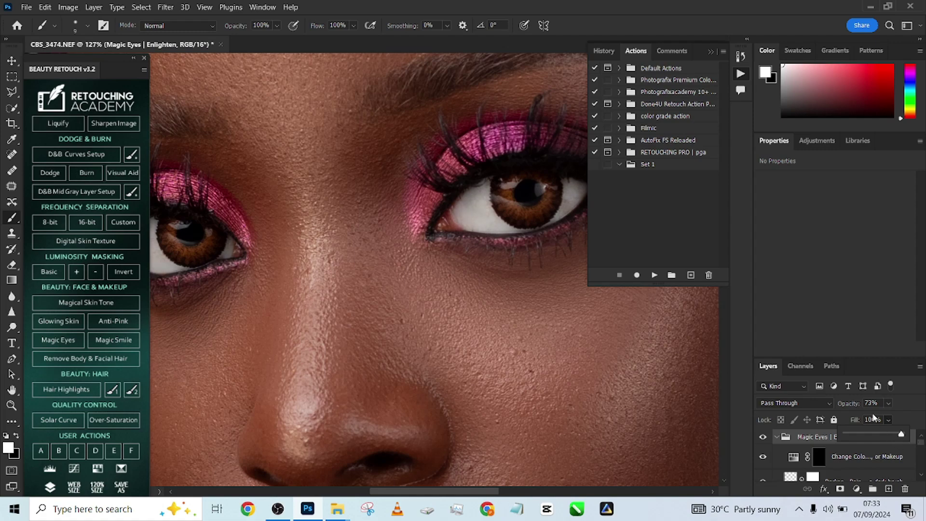
Step: Stamp all visible layers into a new layer above the Magic Eyes | Enlighten group
{"action": "scroll", "coordinate": [402, 191], "scroll_direction": "down", "scroll_amount": 6}
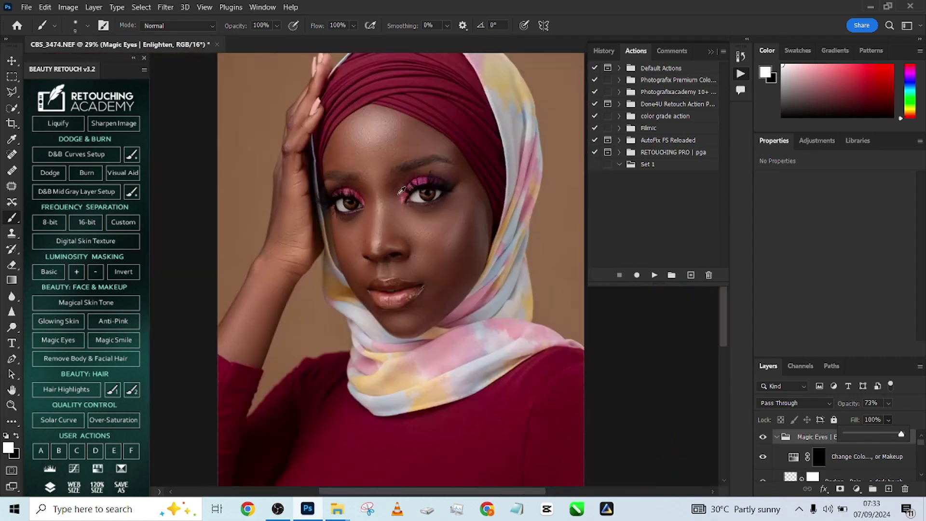
{"action": "scroll", "coordinate": [410, 301], "scroll_direction": "up", "scroll_amount": 1}
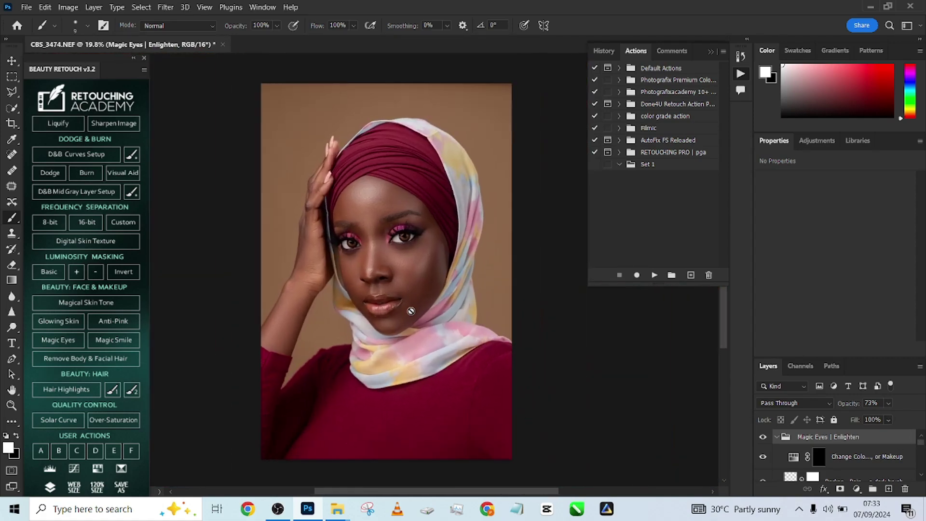
{"action": "key", "text": "ctrl+alt+shift+e"}
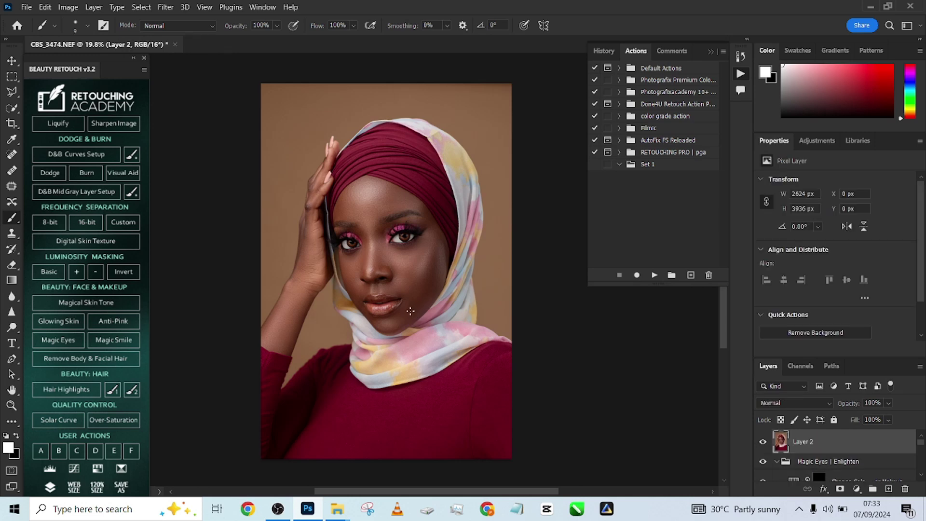
{"action": "scroll", "coordinate": [370, 241], "scroll_direction": "up", "scroll_amount": 5}
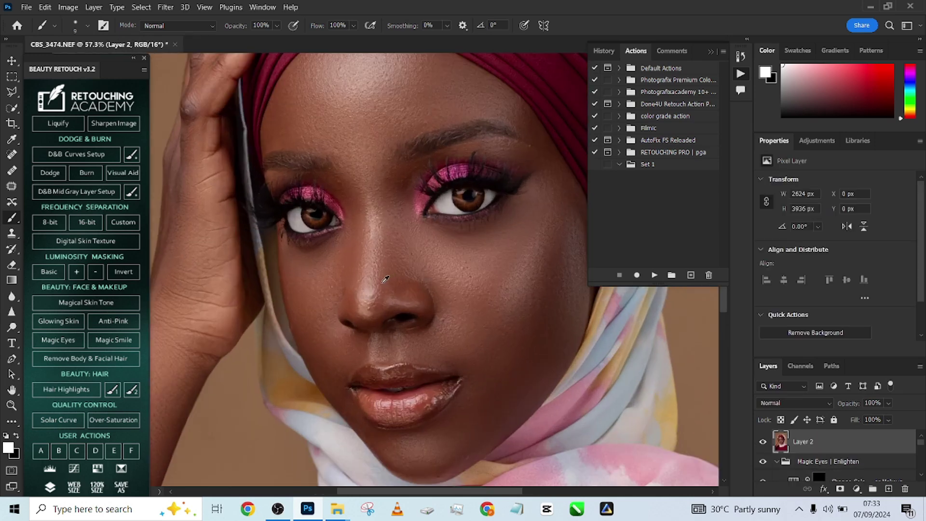
Step: Run the AUTO D&B | PGA action from the Done4U Retouch set on the stamped layer
{"action": "scroll", "coordinate": [386, 278], "scroll_direction": "down", "scroll_amount": 3}
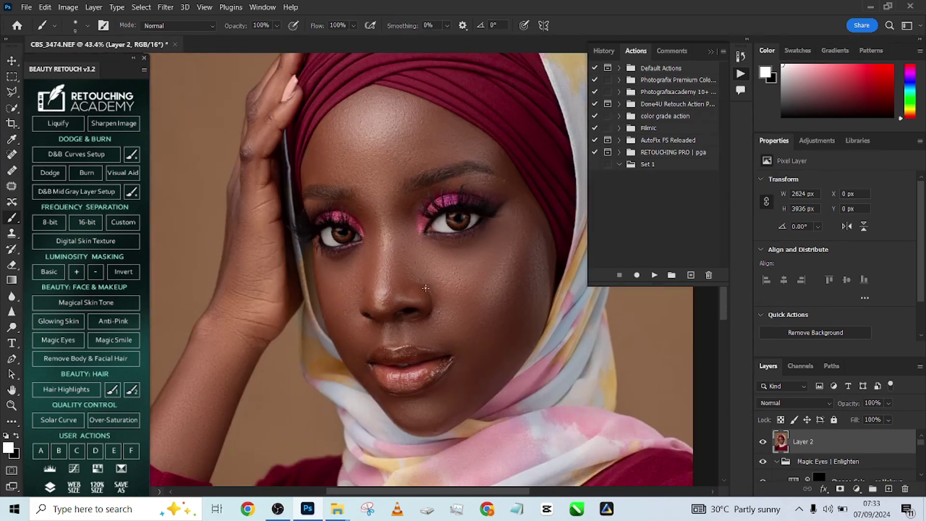
{"action": "left_click_drag", "start_coordinate": [396, 221], "coordinate": [386, 241]}
{"action": "scroll", "coordinate": [387, 242], "scroll_direction": "down", "scroll_amount": 3}
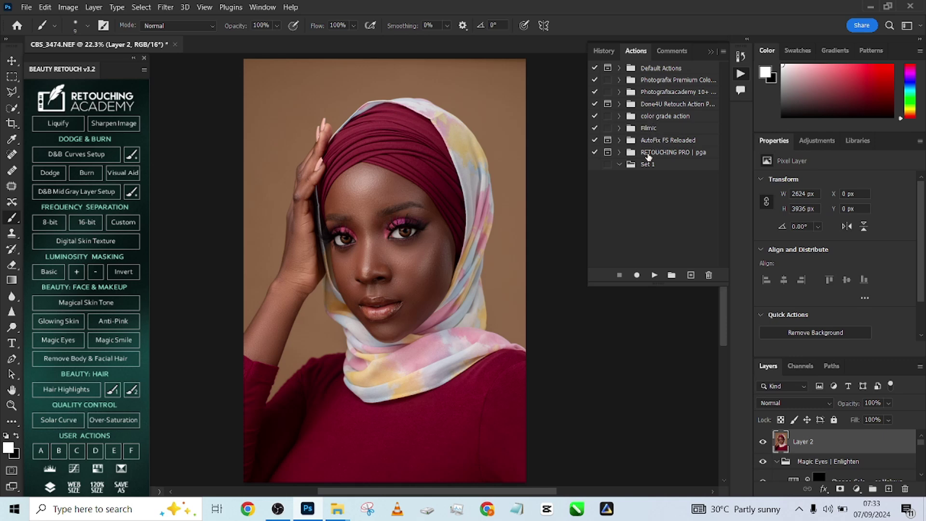
{"action": "left_click", "coordinate": [620, 104]}
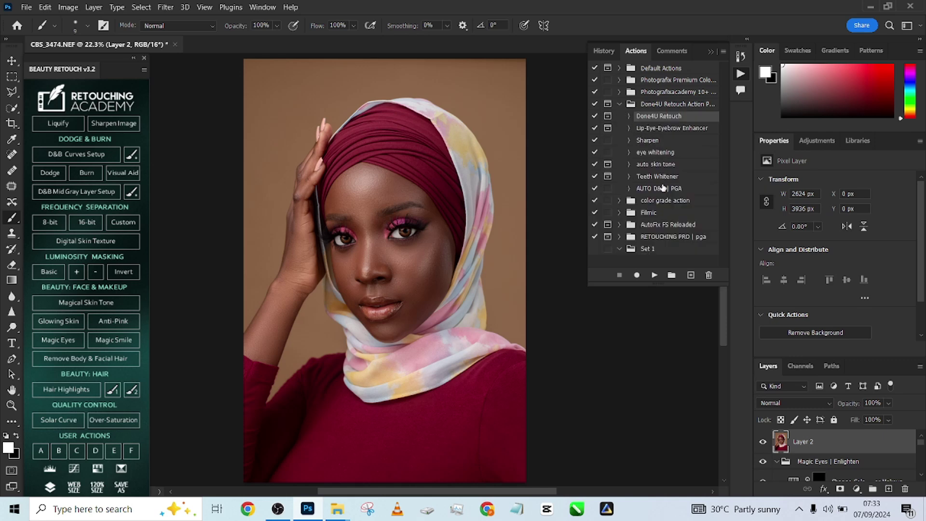
{"action": "left_click", "coordinate": [658, 190]}
{"action": "left_click", "coordinate": [653, 276]}
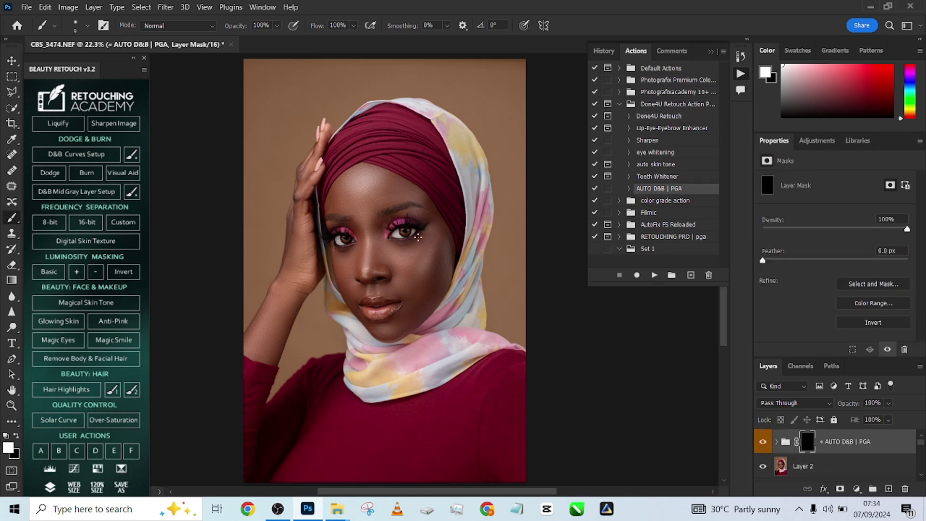
Step: Paint the AUTO D&B | PGA group mask white over the face with a 1014-pixel brush
{"action": "left_click_drag", "start_coordinate": [446, 244], "coordinate": [500, 244]}
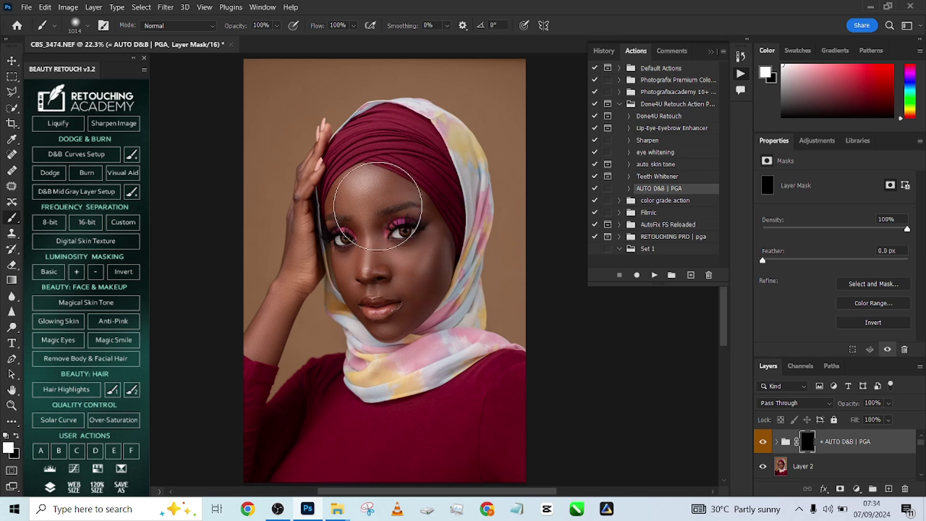
{"action": "left_click_drag", "start_coordinate": [378, 205], "coordinate": [380, 261]}
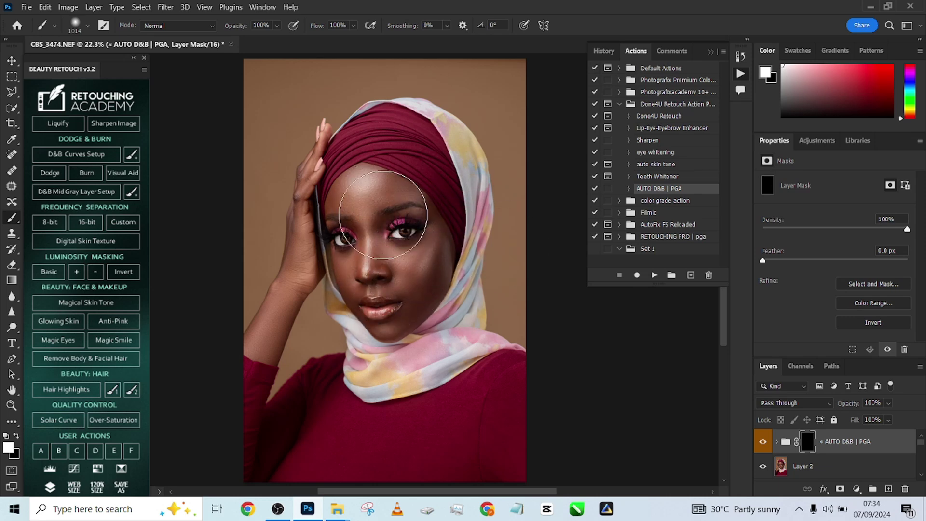
{"action": "left_click_drag", "start_coordinate": [367, 208], "coordinate": [390, 292]}
Step: Paint the AUTO D&B | PGA group mask white over the raised hand and forearm with a 303-pixel brush
{"action": "left_click_drag", "start_coordinate": [384, 239], "coordinate": [353, 238]}
{"action": "left_click_drag", "start_coordinate": [299, 223], "coordinate": [289, 223]}
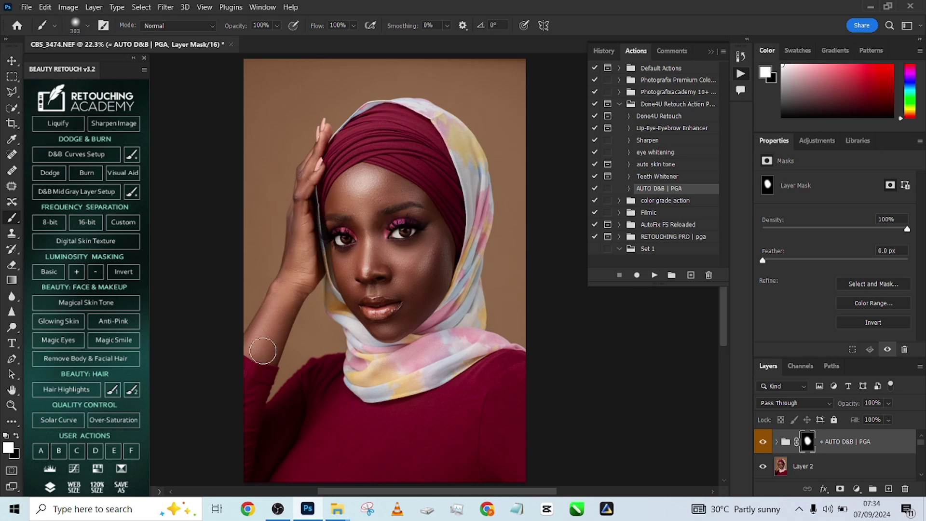
{"action": "mouse_move", "coordinate": [294, 291]}
{"action": "left_mouse_down"}
{"action": "mouse_move", "coordinate": [317, 142]}
{"action": "mouse_move", "coordinate": [290, 239]}
{"action": "mouse_move", "coordinate": [290, 285]}
{"action": "left_mouse_up"}
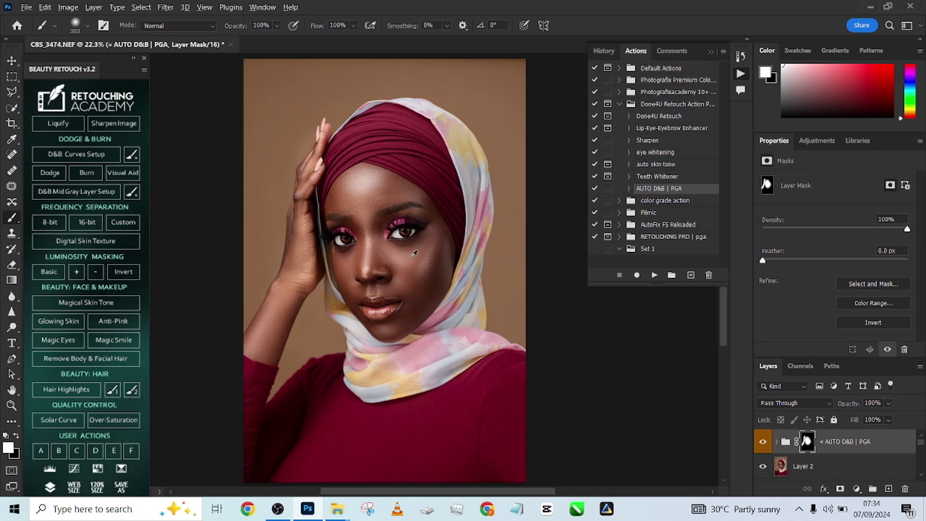
Step: Extend the white of the AUTO D&B | PGA group mask over the scarf and head wrap with a 422-pixel brush
{"action": "left_click_drag", "start_coordinate": [408, 258], "coordinate": [424, 268]}
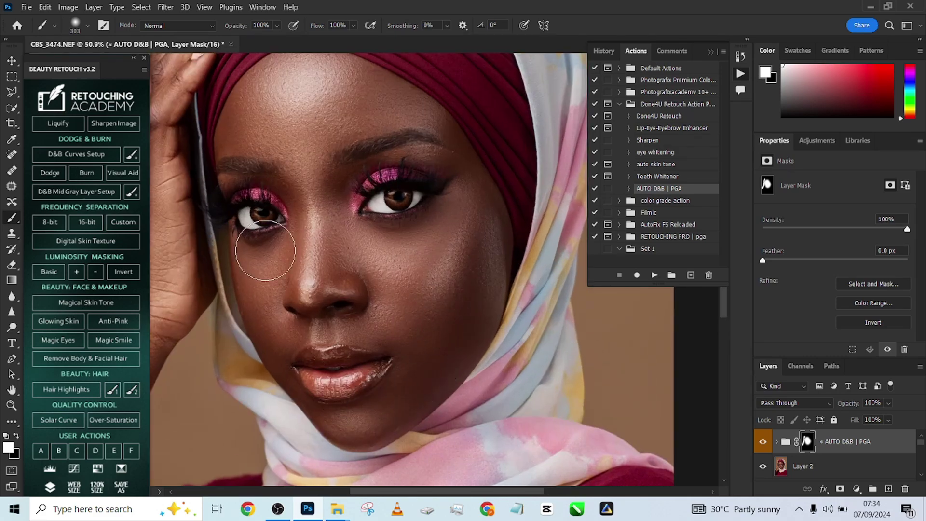
{"action": "scroll", "coordinate": [407, 376], "scroll_direction": "down", "scroll_amount": 5}
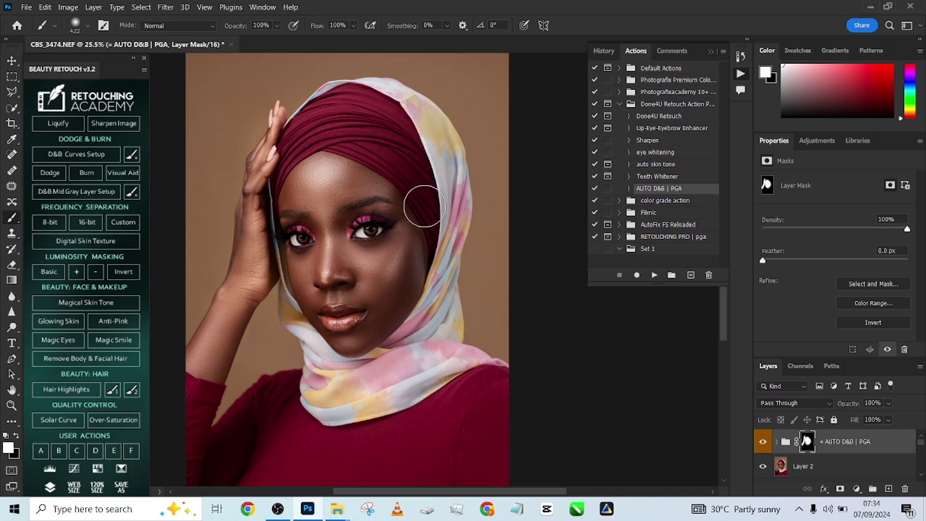
{"action": "left_click", "coordinate": [761, 440]}
{"action": "left_click", "coordinate": [762, 441]}
{"action": "mouse_move", "coordinate": [381, 378]}
{"action": "left_mouse_down"}
{"action": "mouse_move", "coordinate": [336, 362]}
{"action": "mouse_move", "coordinate": [321, 392]}
{"action": "mouse_move", "coordinate": [334, 403]}
{"action": "mouse_move", "coordinate": [415, 381]}
{"action": "mouse_move", "coordinate": [436, 292]}
{"action": "mouse_move", "coordinate": [446, 168]}
{"action": "mouse_move", "coordinate": [397, 103]}
{"action": "mouse_move", "coordinate": [371, 96]}
{"action": "left_mouse_up"}
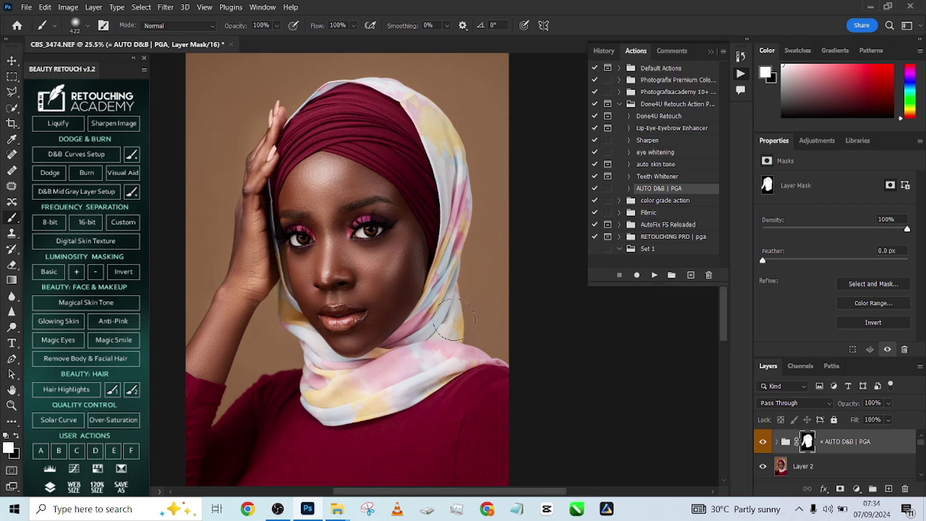
Step: Compare the portrait with the AUTO D&B | PGA group hidden and shown, and inspect the effect of its DODGE layer
{"action": "left_click", "coordinate": [761, 442]}
{"action": "left_click", "coordinate": [762, 442]}
{"action": "left_click", "coordinate": [762, 442]}
{"action": "left_click", "coordinate": [762, 442]}
{"action": "scroll", "coordinate": [467, 264], "scroll_direction": "up", "scroll_amount": 2}
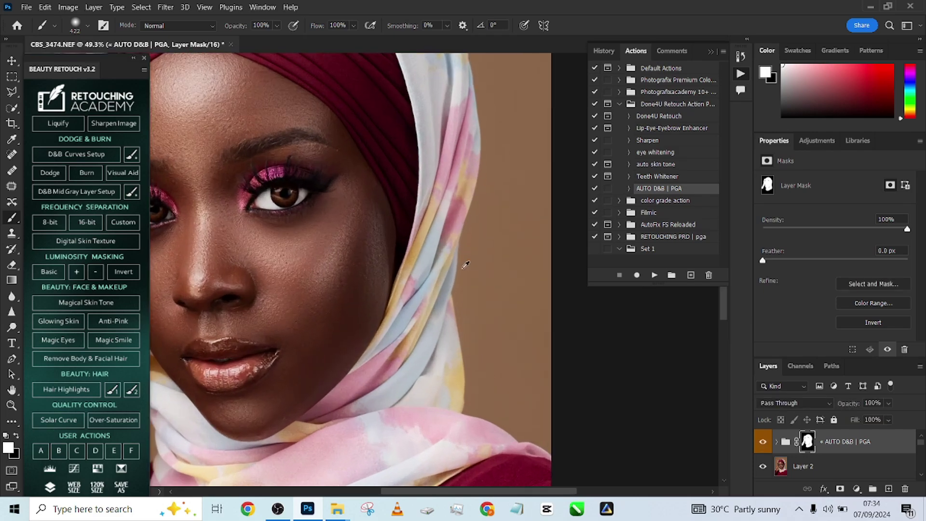
{"action": "left_click", "coordinate": [776, 442]}
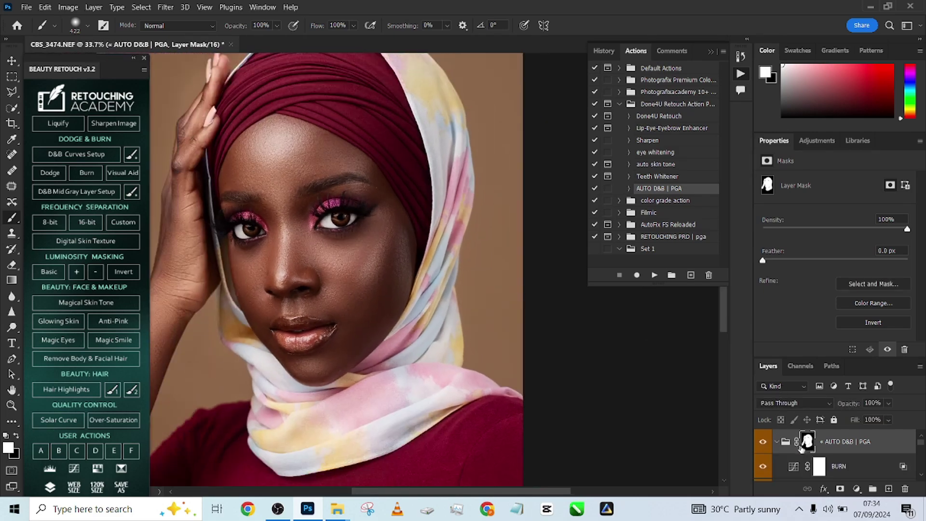
{"action": "scroll", "coordinate": [774, 444], "scroll_direction": "down", "scroll_amount": 2}
{"action": "left_click", "coordinate": [763, 443]}
{"action": "left_click", "coordinate": [763, 443]}
{"action": "left_click", "coordinate": [763, 443]}
{"action": "left_click", "coordinate": [763, 442]}
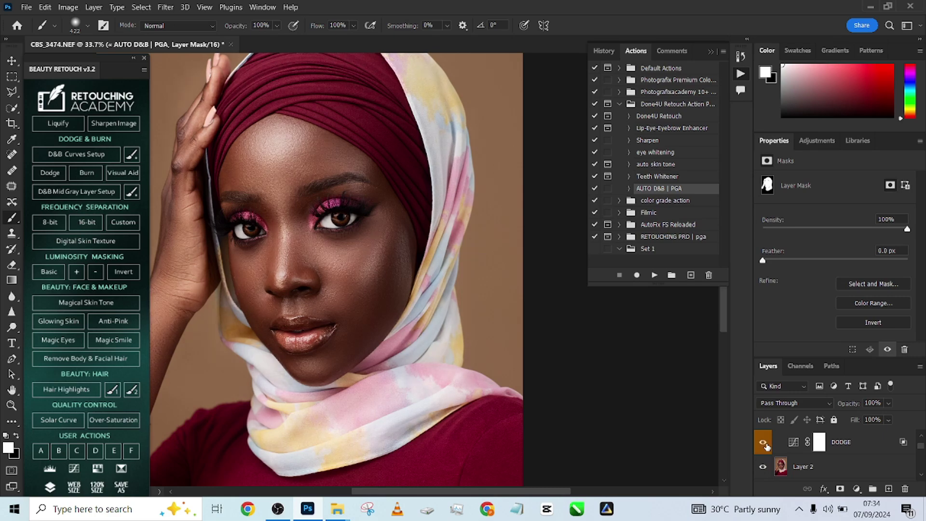
Step: Paint the DODGE layer mask black over the scarf and head wrap with the 422-pixel brush
{"action": "left_click", "coordinate": [818, 446]}
{"action": "key", "text": "x"}
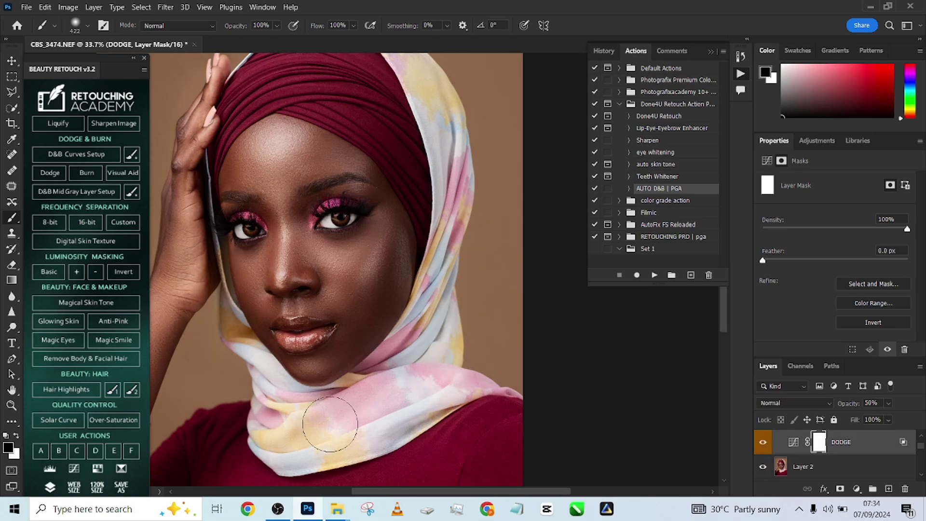
{"action": "mouse_move", "coordinate": [318, 431]}
{"action": "left_mouse_down"}
{"action": "mouse_move", "coordinate": [408, 391]}
{"action": "mouse_move", "coordinate": [448, 352]}
{"action": "mouse_move", "coordinate": [275, 399]}
{"action": "mouse_move", "coordinate": [249, 366]}
{"action": "mouse_move", "coordinate": [428, 386]}
{"action": "mouse_move", "coordinate": [455, 282]}
{"action": "mouse_move", "coordinate": [441, 193]}
{"action": "mouse_move", "coordinate": [371, 135]}
{"action": "mouse_move", "coordinate": [281, 107]}
{"action": "mouse_move", "coordinate": [244, 154]}
{"action": "left_mouse_up"}
Step: Compare the portrait with the dodge and burn group hidden and shown, and review the whole image
{"action": "scroll", "coordinate": [462, 272], "scroll_direction": "up", "scroll_amount": 3}
{"action": "scroll", "coordinate": [461, 268], "scroll_direction": "up", "scroll_amount": 1}
{"action": "scroll", "coordinate": [776, 442], "scroll_direction": "up", "scroll_amount": 2}
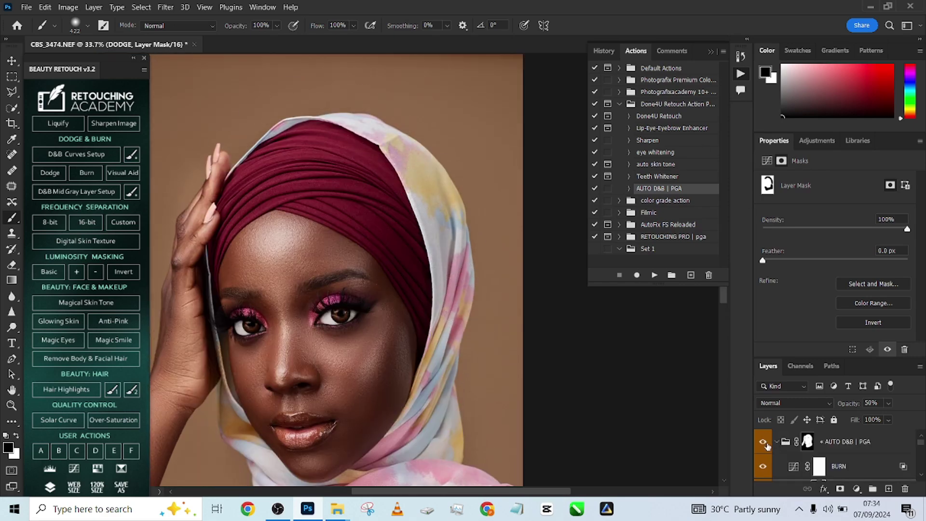
{"action": "left_click", "coordinate": [763, 441]}
{"action": "left_click", "coordinate": [762, 442]}
{"action": "key", "text": "ctrl+minus"}
{"action": "key", "text": "ctrl+minus"}
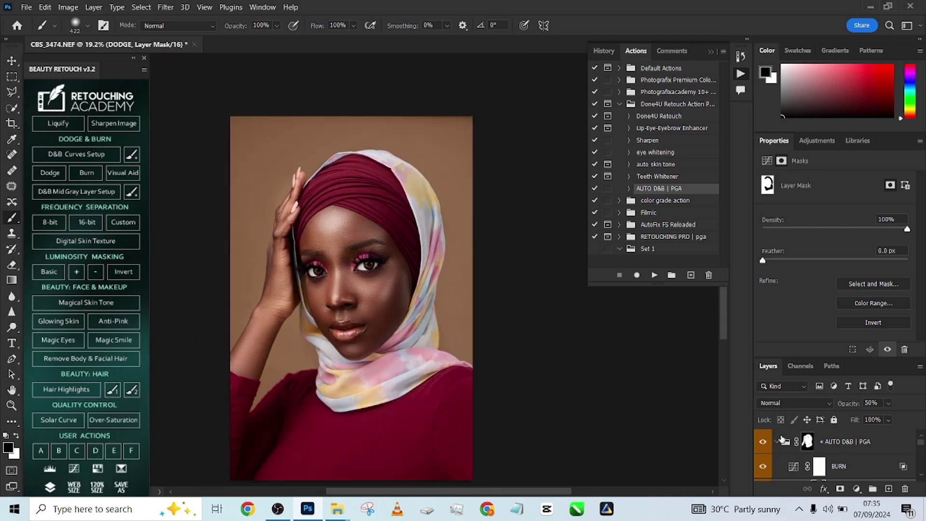
Step: Collapse the AUTO D&B | PGA group and lower its opacity to 65%
{"action": "left_click", "coordinate": [775, 446]}
{"action": "left_click", "coordinate": [763, 441]}
{"action": "left_click", "coordinate": [763, 442]}
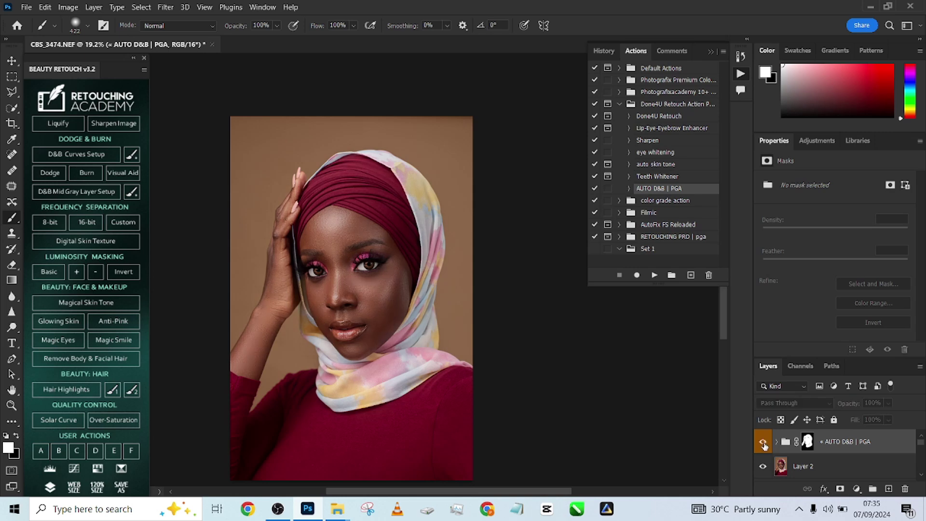
{"action": "left_click", "coordinate": [888, 403]}
{"action": "left_click", "coordinate": [886, 418]}
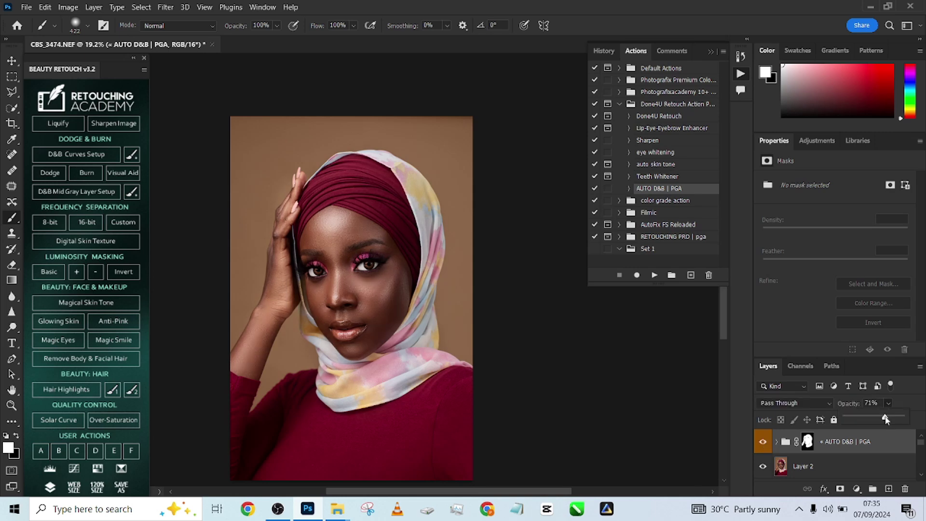
{"action": "left_click_drag", "start_coordinate": [886, 418], "coordinate": [882, 417]}
Step: Flatten all layers into the Background layer
{"action": "scroll", "coordinate": [853, 470], "scroll_direction": "down", "scroll_amount": 3}
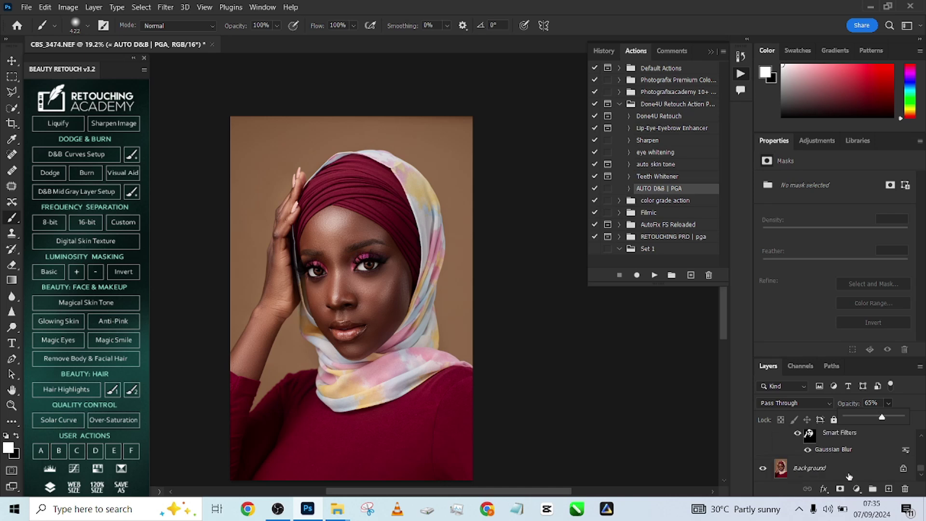
{"action": "right_click", "coordinate": [849, 475]}
{"action": "left_click", "coordinate": [851, 438]}
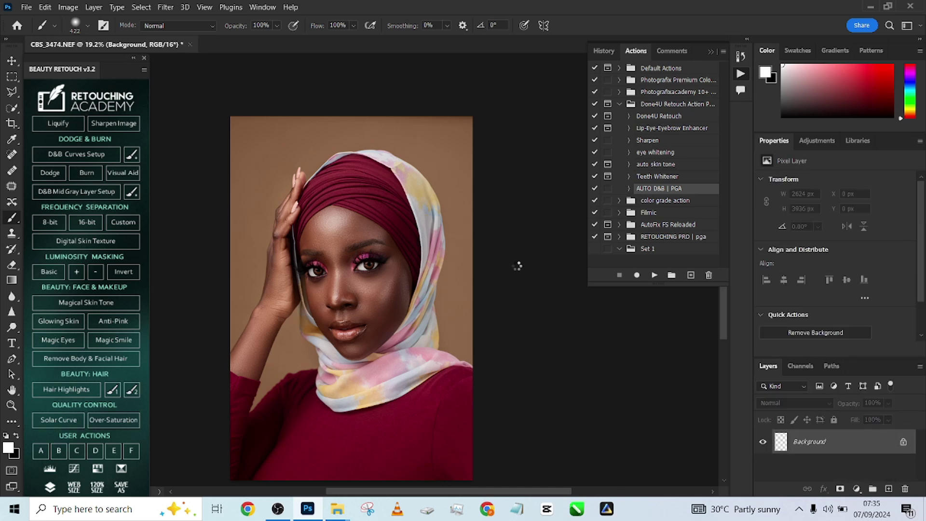
Step: Run the Done4U Retouch action on the flattened portrait with a Gaussian Blur radius of 4.0 pixels
{"action": "scroll", "coordinate": [376, 256], "scroll_direction": "up", "scroll_amount": 6}
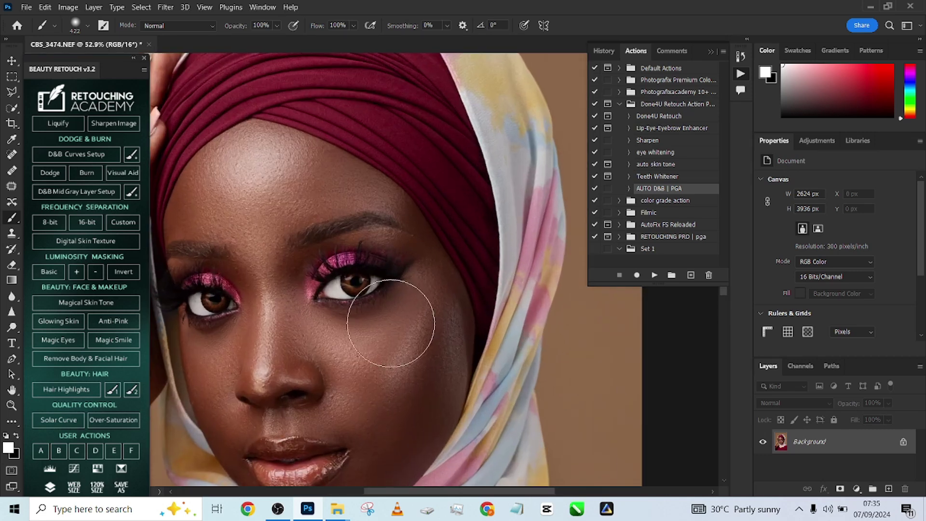
{"action": "scroll", "coordinate": [391, 320], "scroll_direction": "down", "scroll_amount": 3}
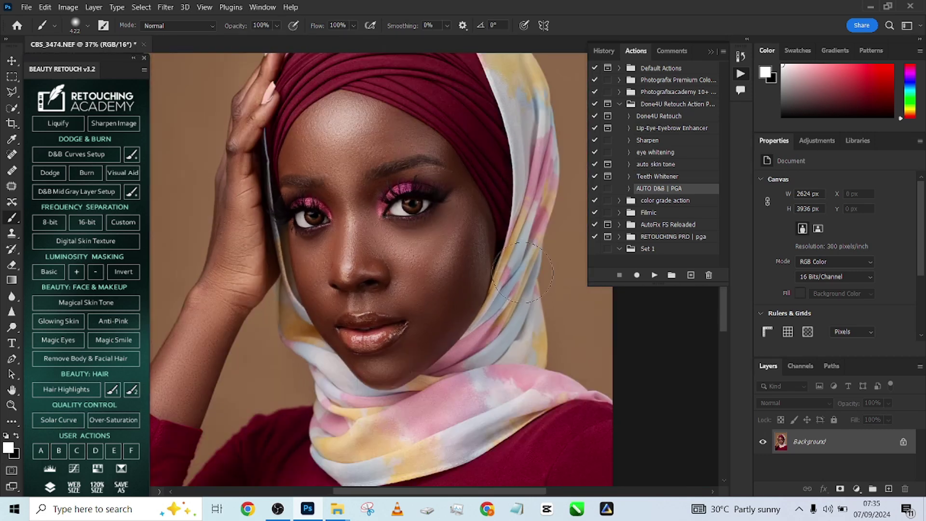
{"action": "left_click", "coordinate": [659, 117]}
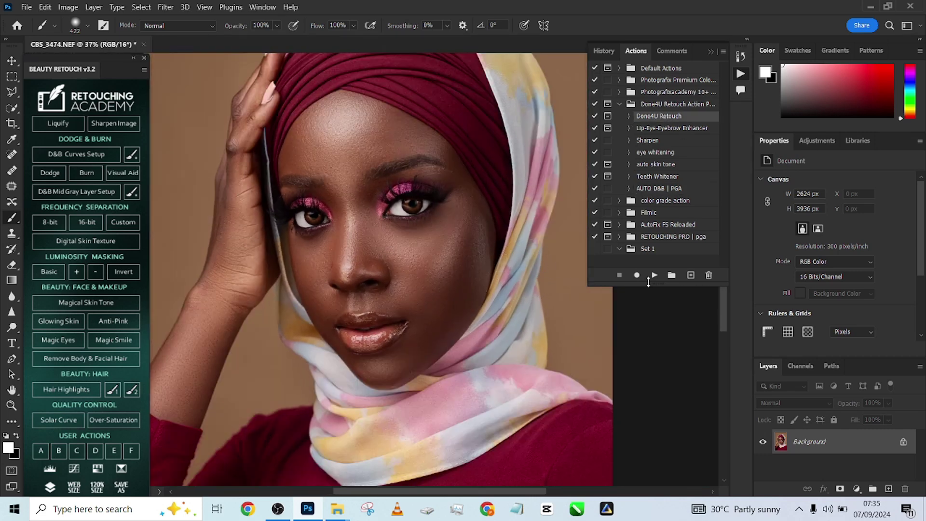
{"action": "left_click", "coordinate": [655, 275]}
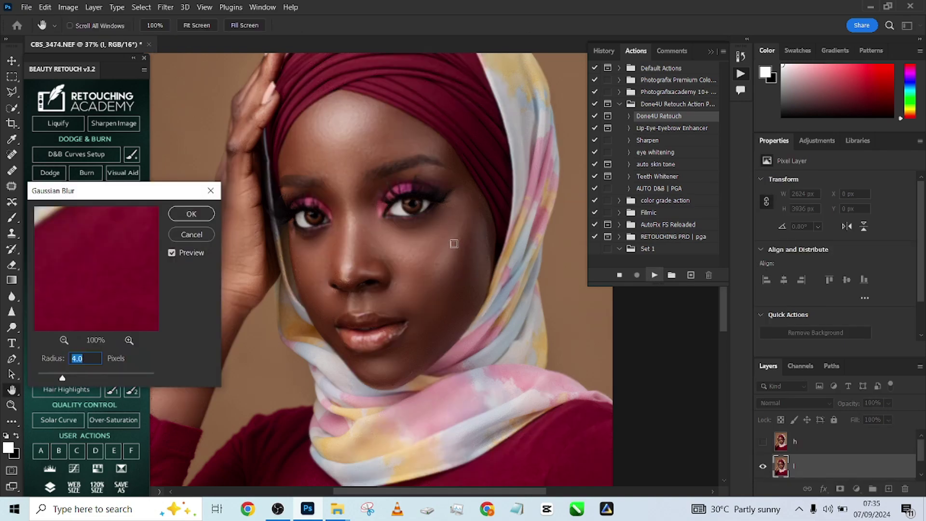
{"action": "left_click", "coordinate": [443, 266], "text": "ctrl"}
{"action": "left_click", "coordinate": [443, 266], "text": "ctrl"}
{"action": "left_click", "coordinate": [190, 215]}
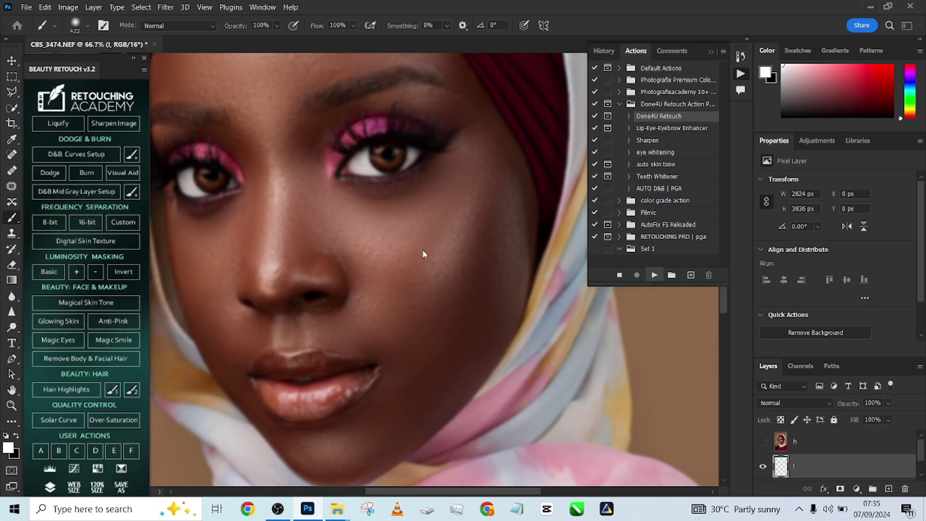
Step: Lower the opacity of the Done4U Retouch PGA layer to 62% and hide the layer to compare the skin
{"action": "scroll", "coordinate": [390, 332], "scroll_direction": "down", "scroll_amount": 2}
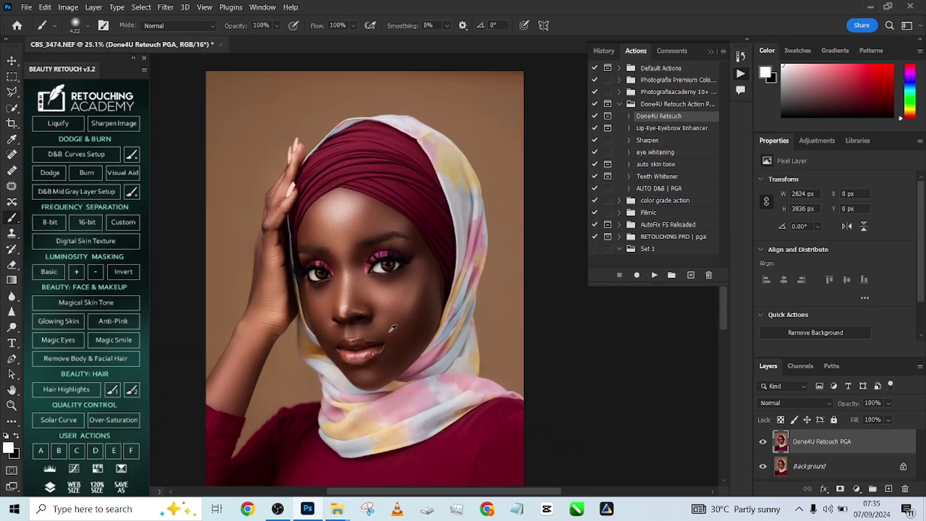
{"action": "left_click_drag", "start_coordinate": [391, 331], "coordinate": [463, 336]}
{"action": "scroll", "coordinate": [444, 328], "scroll_direction": "up", "scroll_amount": 3}
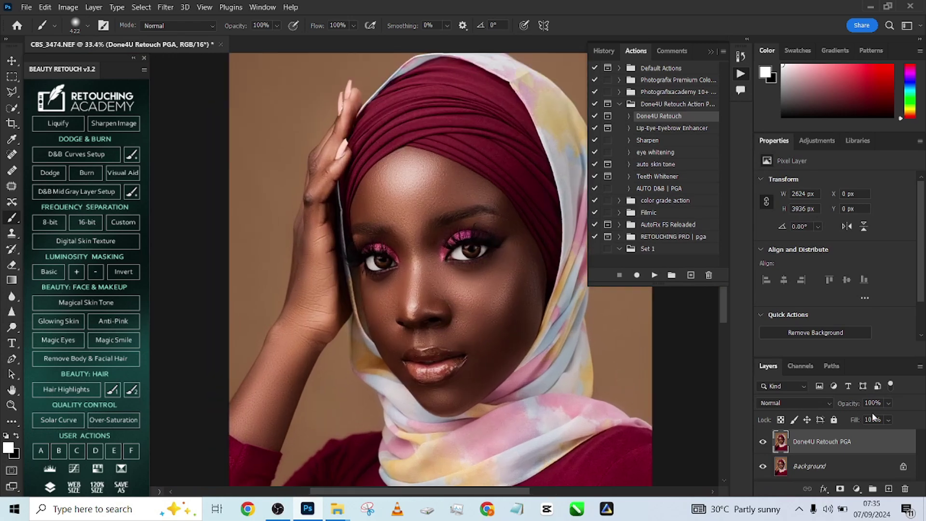
{"action": "left_click", "coordinate": [888, 404]}
{"action": "left_click_drag", "start_coordinate": [884, 420], "coordinate": [880, 421]}
{"action": "left_click", "coordinate": [761, 444]}
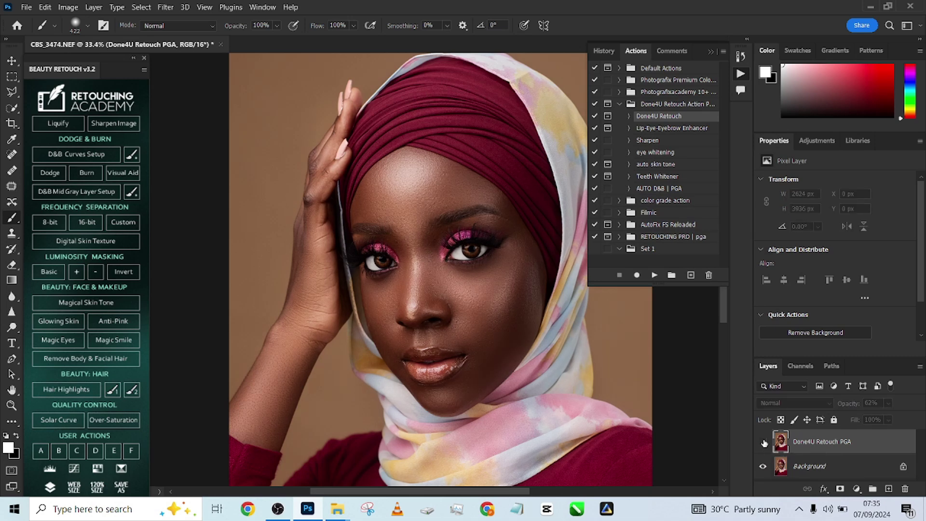
Step: Undo the Done4U Retouch and the flattening, and compare the portrait with the AUTO D&B | PGA group hidden and shown
{"action": "key", "text": "ctrl+F2"}
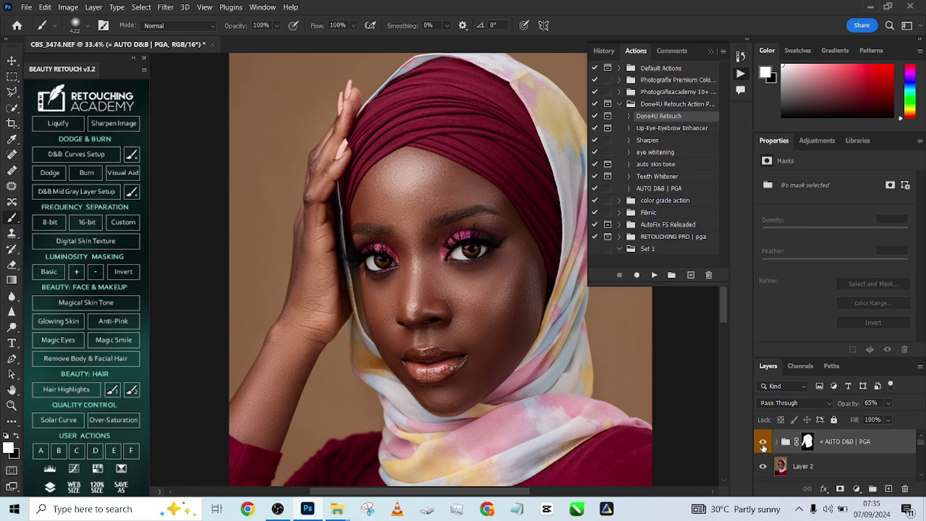
{"action": "left_click", "coordinate": [762, 442]}
{"action": "left_click", "coordinate": [762, 442]}
Step: Select the AUTO D&B | PGA group mask and set a black 260-pixel brush at 23% flow for retouching around the nose
{"action": "left_click", "coordinate": [807, 441]}
{"action": "key", "text": "x"}
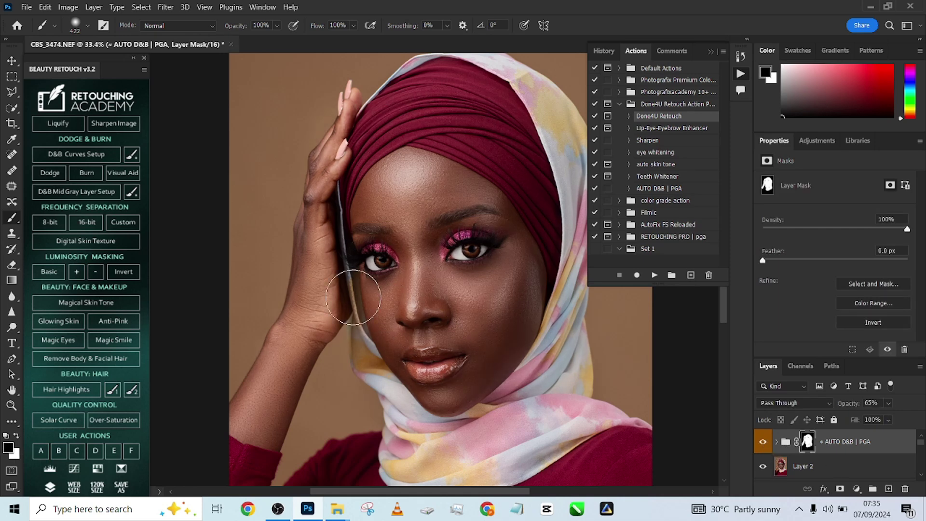
{"action": "left_click_drag", "start_coordinate": [434, 312], "coordinate": [416, 308]}
{"action": "left_click", "coordinate": [353, 26]}
{"action": "left_click_drag", "start_coordinate": [349, 40], "coordinate": [323, 44]}
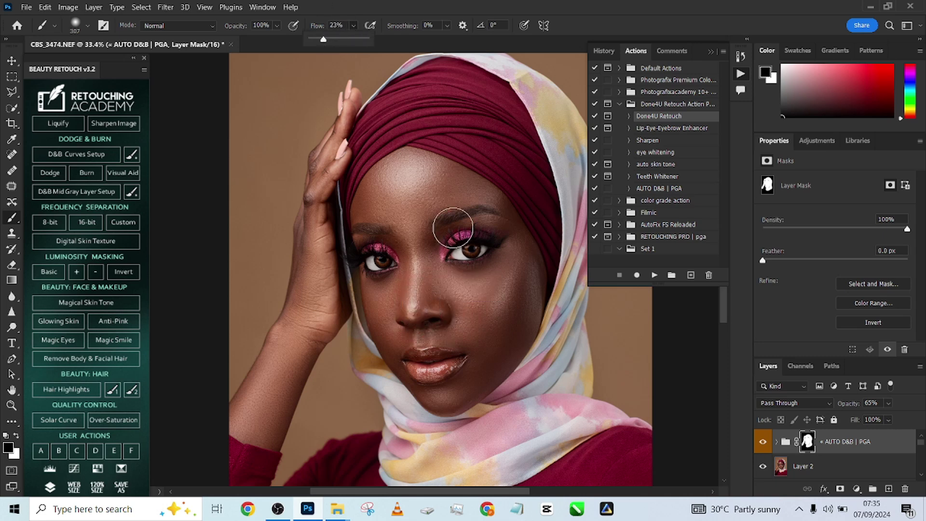
{"action": "key", "text": "bracketleft"}
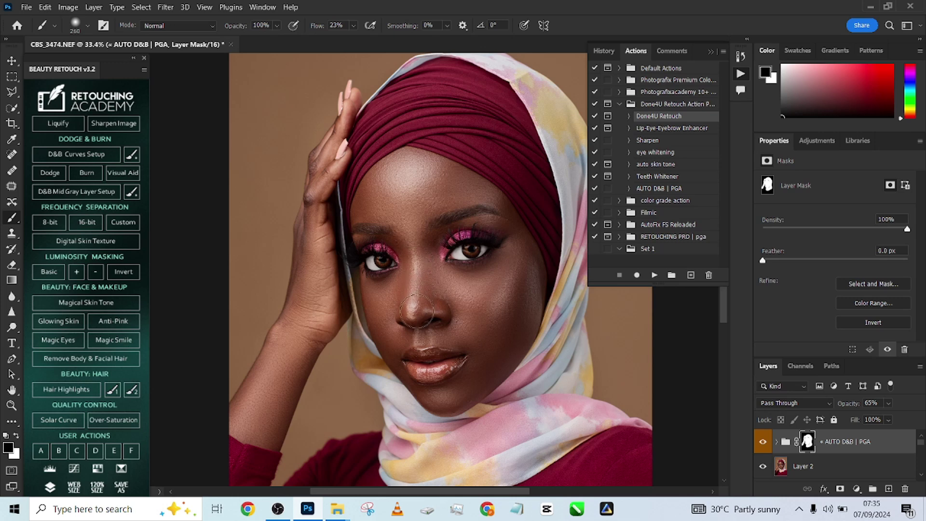
Step: Flatten the portrait with its dodge and burn group and run the Done4U Retouch action with a Gaussian Blur radius of 4 pixels
{"action": "scroll", "coordinate": [824, 448], "scroll_direction": "down", "scroll_amount": 4}
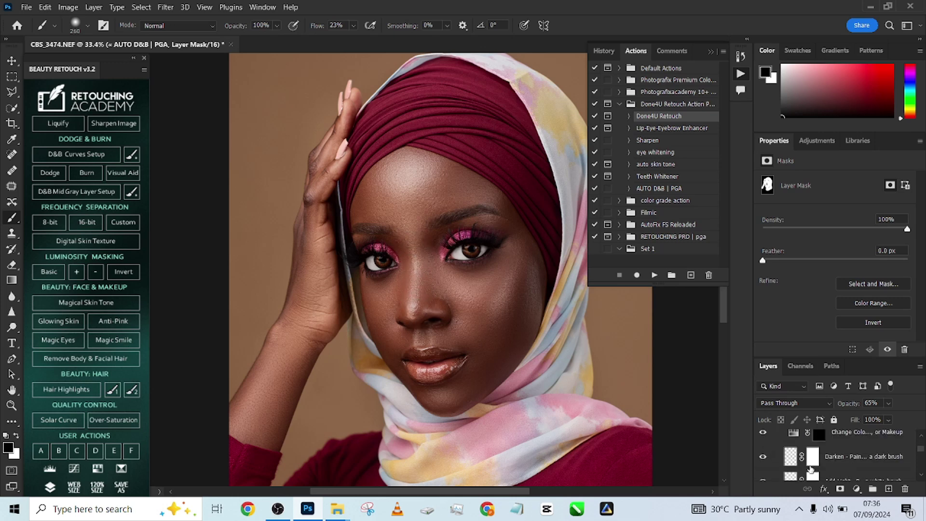
{"action": "scroll", "coordinate": [837, 472], "scroll_direction": "down", "scroll_amount": 2}
{"action": "right_click", "coordinate": [837, 472]}
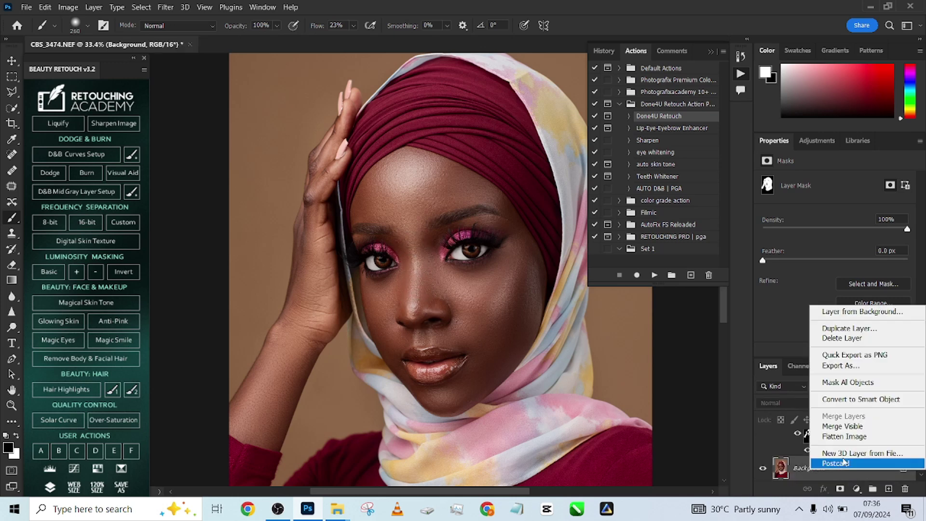
{"action": "left_click", "coordinate": [844, 437]}
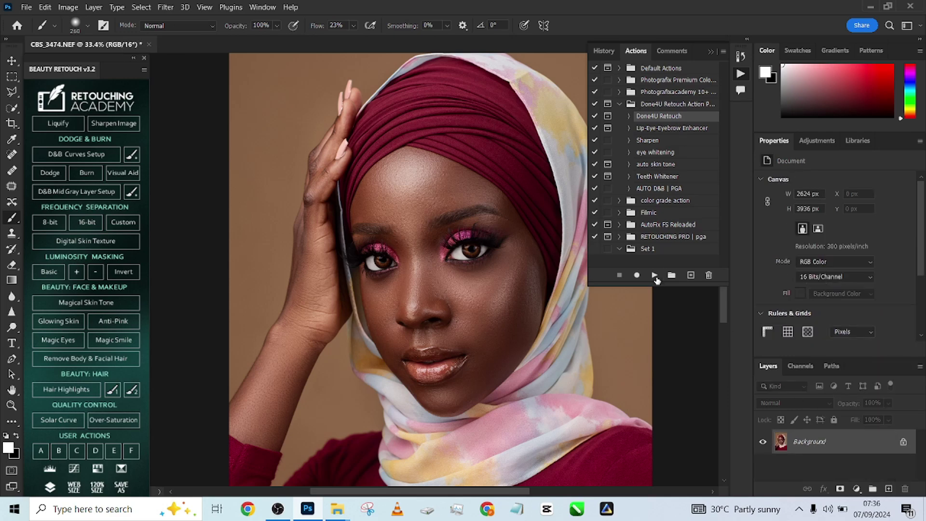
{"action": "left_click", "coordinate": [654, 275]}
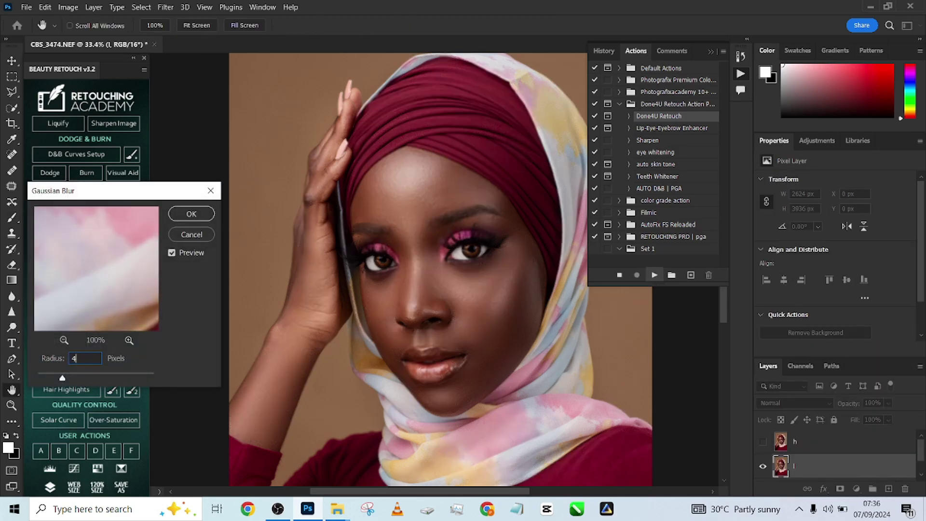
{"action": "left_click", "coordinate": [202, 216]}
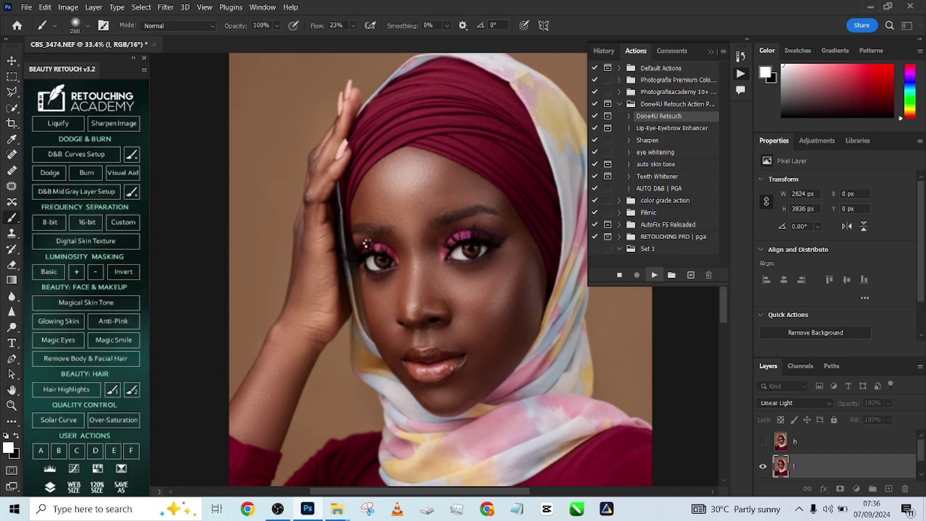
Step: Lower the Done4U Retouch PGA layer's opacity to 61% and compare the skin with the layer hidden and shown
{"action": "scroll", "coordinate": [368, 246], "scroll_direction": "down", "scroll_amount": 3}
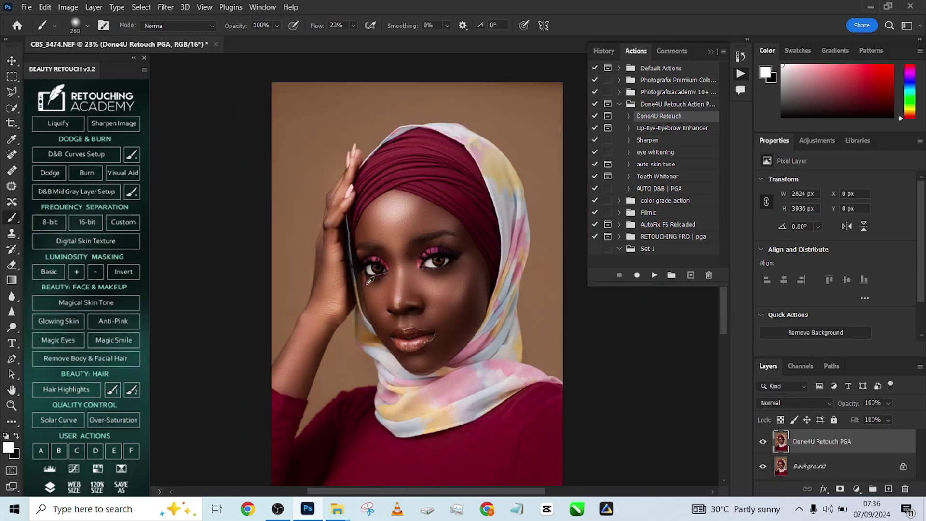
{"action": "left_click_drag", "start_coordinate": [442, 330], "coordinate": [381, 337]}
{"action": "scroll", "coordinate": [391, 334], "scroll_direction": "up", "scroll_amount": 4}
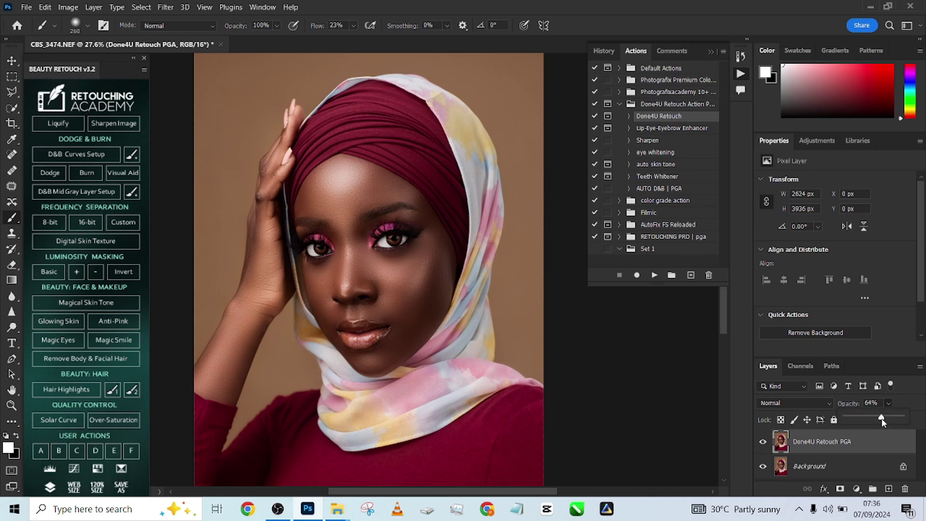
{"action": "left_click", "coordinate": [762, 441]}
{"action": "left_click", "coordinate": [762, 442]}
{"action": "scroll", "coordinate": [379, 232], "scroll_direction": "down", "scroll_amount": 3}
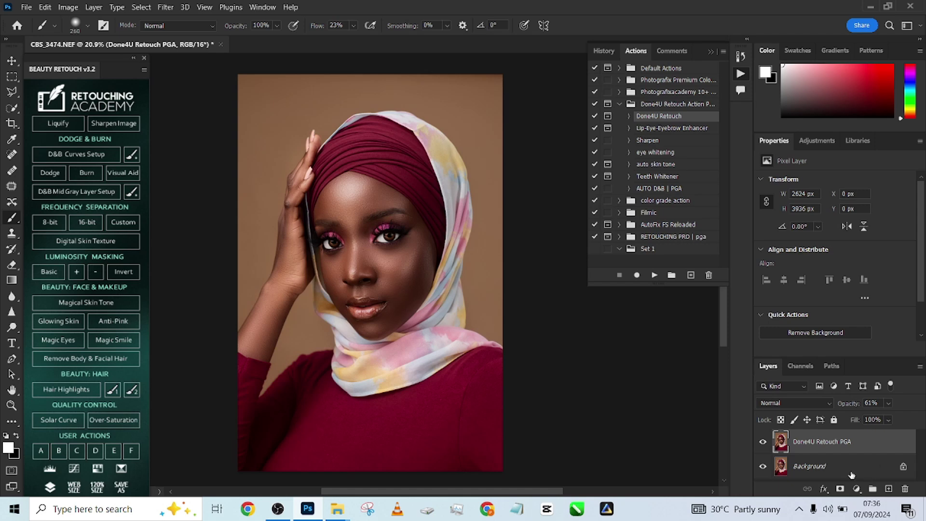
Step: Flatten the image and brighten the shadows with a Curves point at input 46, output 59
{"action": "right_click", "coordinate": [852, 470]}
{"action": "left_click", "coordinate": [856, 437]}
{"action": "key", "text": "ctrl+m"}
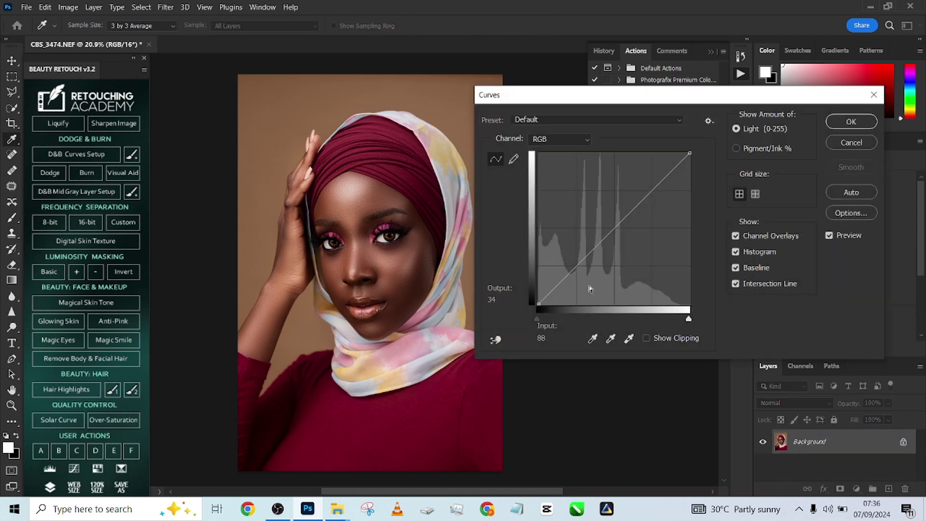
{"action": "left_click_drag", "start_coordinate": [572, 271], "coordinate": [566, 268]}
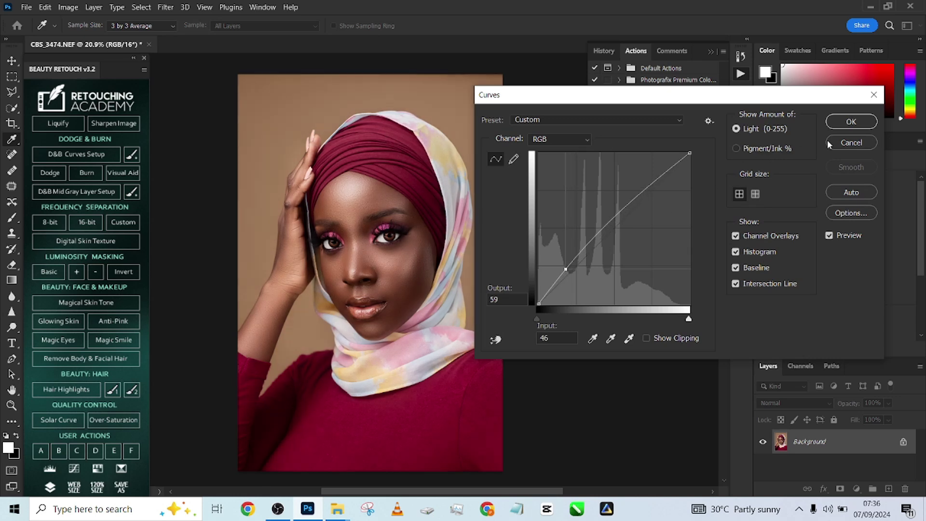
{"action": "left_click", "coordinate": [850, 127]}
{"action": "key", "text": "b"}
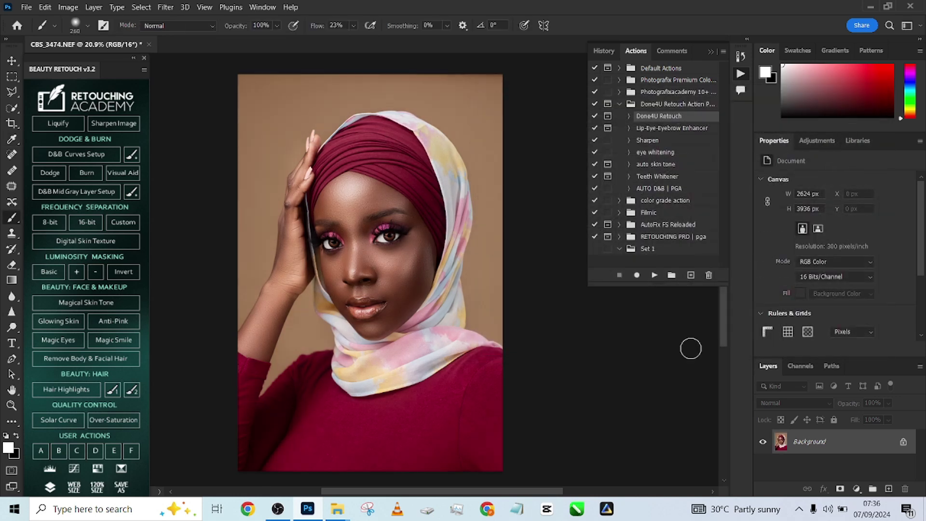
Step: Add a Color Lookup adjustment layer and load the chocolate.3DL LUT from the Detty Studio 37 folder
{"action": "left_click", "coordinate": [857, 489]}
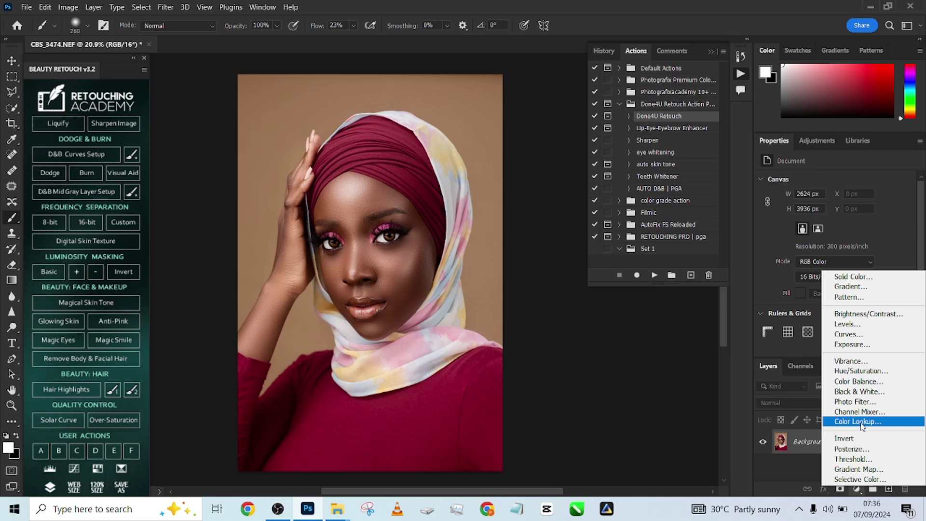
{"action": "left_click", "coordinate": [858, 422]}
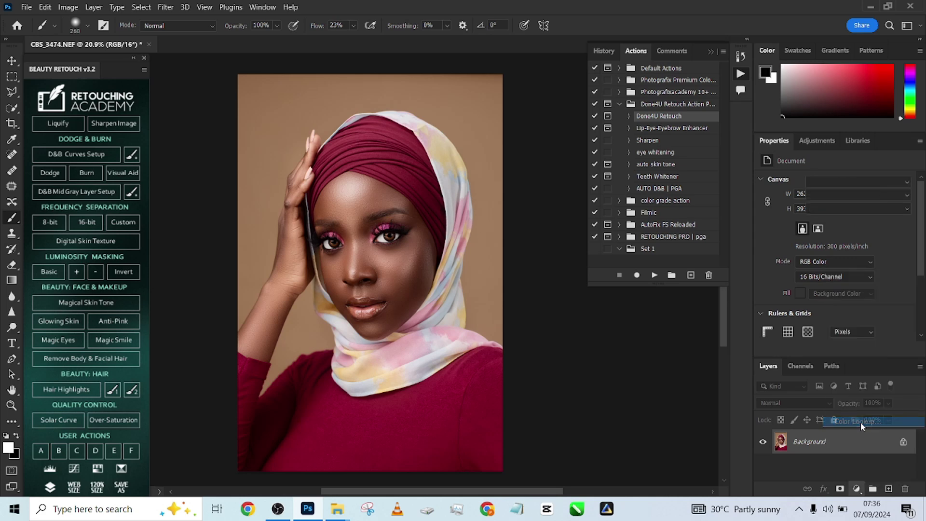
{"action": "left_click", "coordinate": [855, 182]}
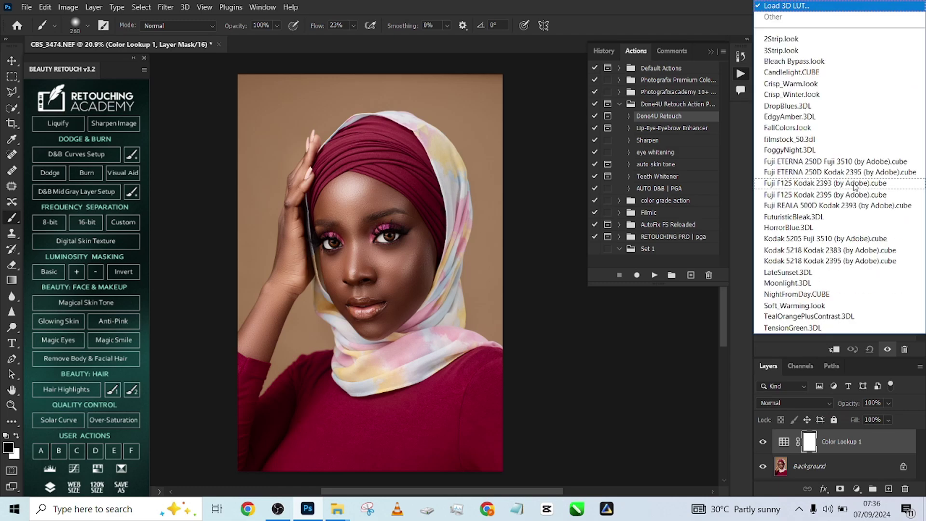
{"action": "left_click", "coordinate": [797, 5]}
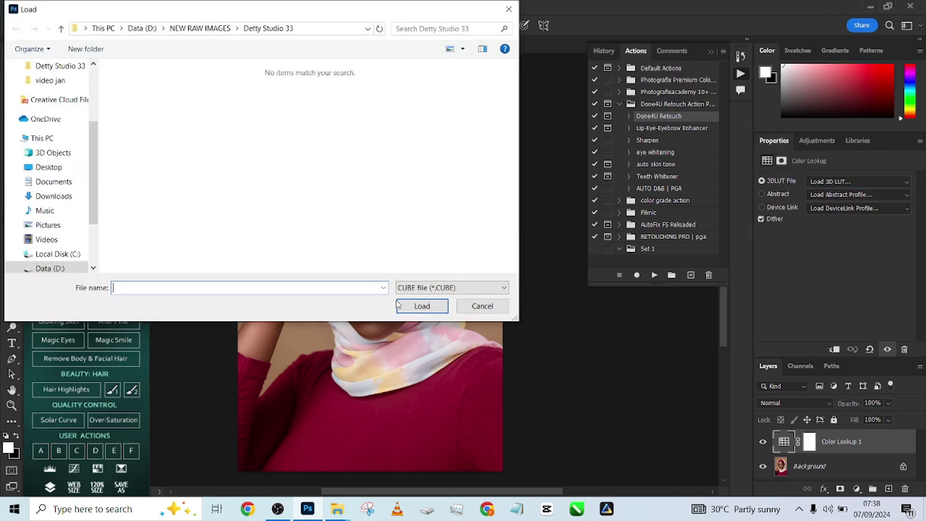
{"action": "left_click", "coordinate": [426, 288]}
{"action": "left_click", "coordinate": [426, 309]}
{"action": "left_click", "coordinate": [220, 30]}
{"action": "scroll", "coordinate": [283, 162], "scroll_direction": "down", "scroll_amount": 2}
{"action": "double_click", "coordinate": [186, 207]}
{"action": "left_click", "coordinate": [159, 116]}
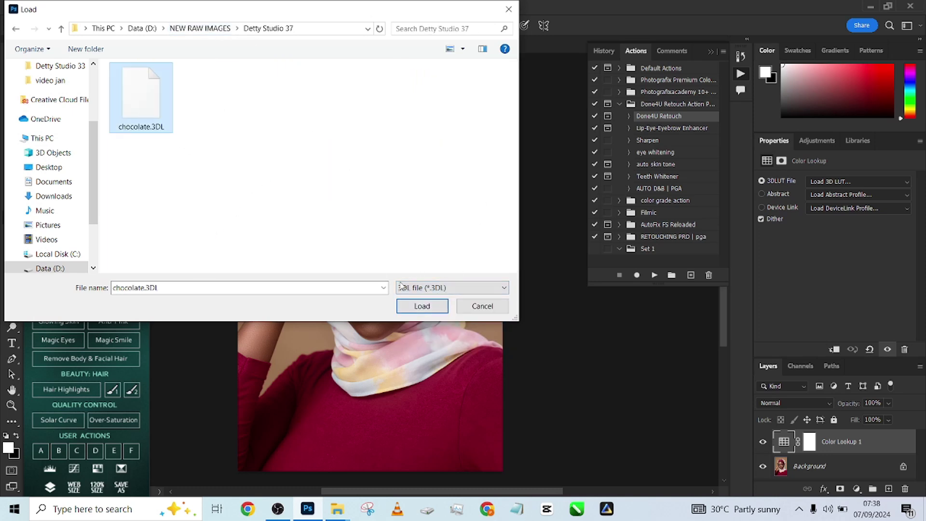
{"action": "left_click", "coordinate": [414, 307]}
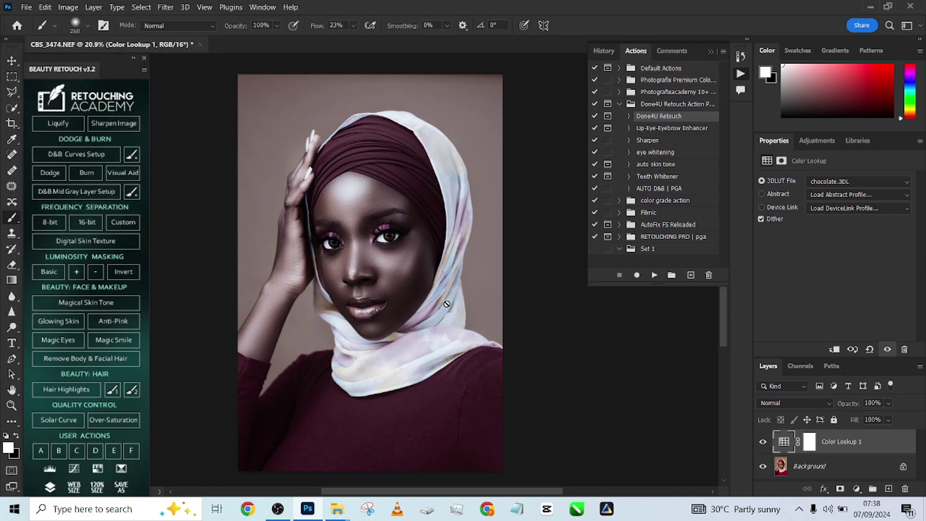
Step: Reduce the Color Lookup layer's opacity to 34% and hide the layer to compare the colours
{"action": "left_click_drag", "start_coordinate": [881, 419], "coordinate": [879, 419]}
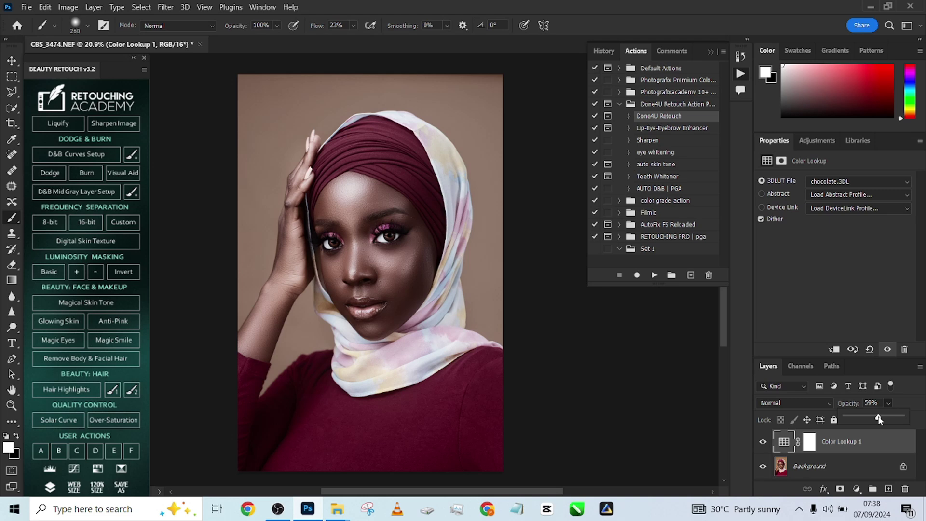
{"action": "left_click", "coordinate": [865, 418]}
{"action": "left_click", "coordinate": [762, 444]}
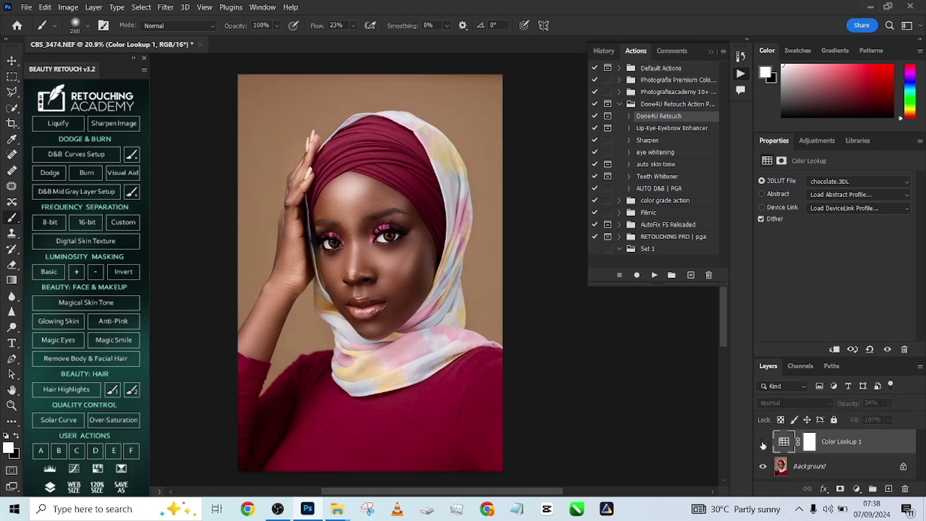
Step: Set the Color Lookup layer's fill to 57%, comparing the portrait with the layer hidden and shown
{"action": "left_click", "coordinate": [888, 419]}
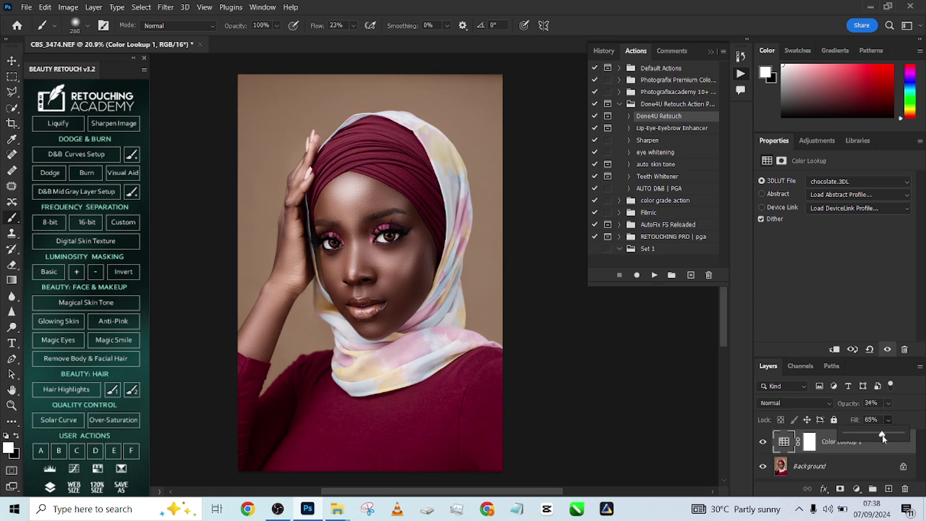
{"action": "left_click_drag", "start_coordinate": [883, 437], "coordinate": [885, 437]}
{"action": "left_click", "coordinate": [762, 442]}
{"action": "left_click", "coordinate": [763, 442]}
{"action": "left_click", "coordinate": [762, 442]}
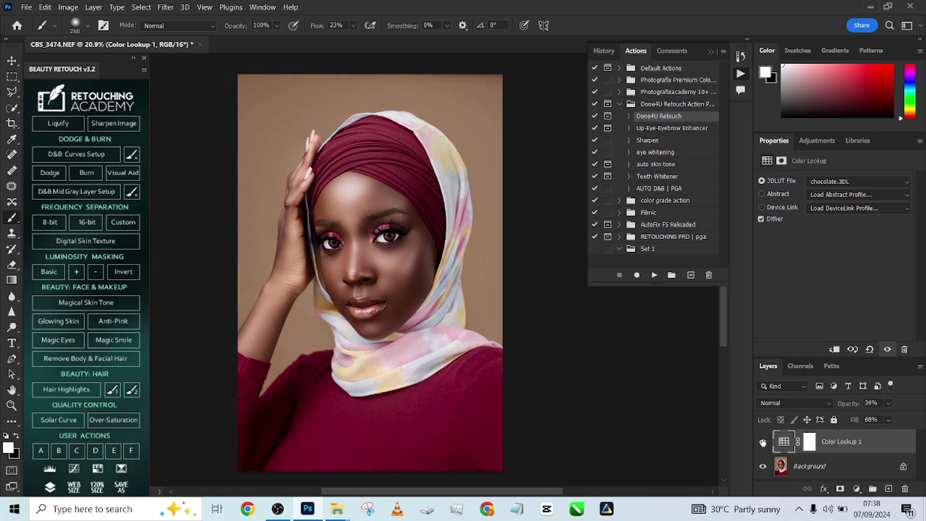
{"action": "left_click", "coordinate": [886, 420]}
{"action": "left_click_drag", "start_coordinate": [899, 435], "coordinate": [889, 436]}
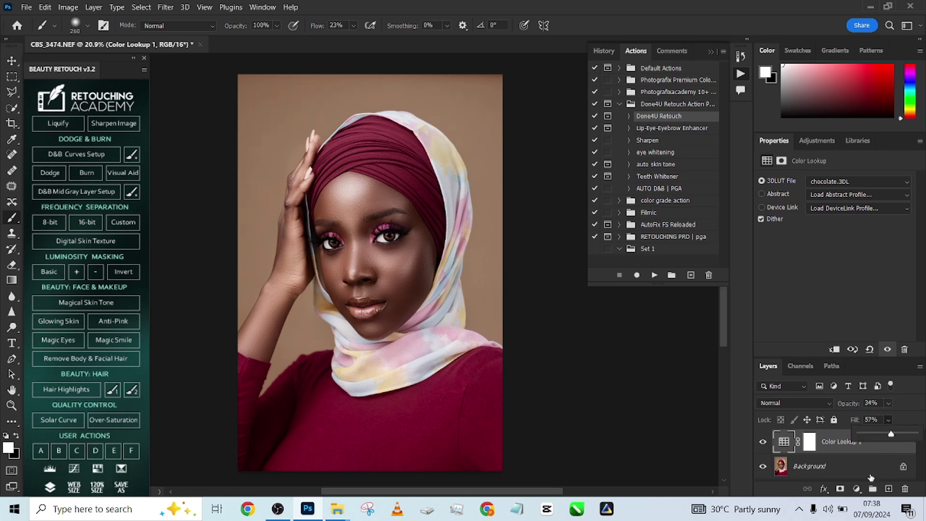
Step: Flatten the colour grade into the background and run Sharpen Image on the portrait
{"action": "right_click", "coordinate": [864, 471]}
{"action": "left_click", "coordinate": [865, 439]}
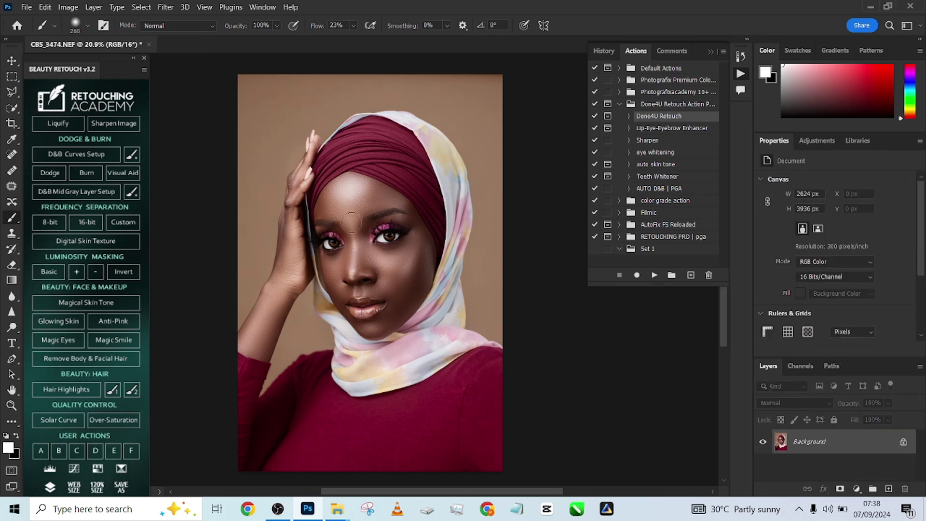
{"action": "scroll", "coordinate": [415, 266], "scroll_direction": "up", "scroll_amount": 3}
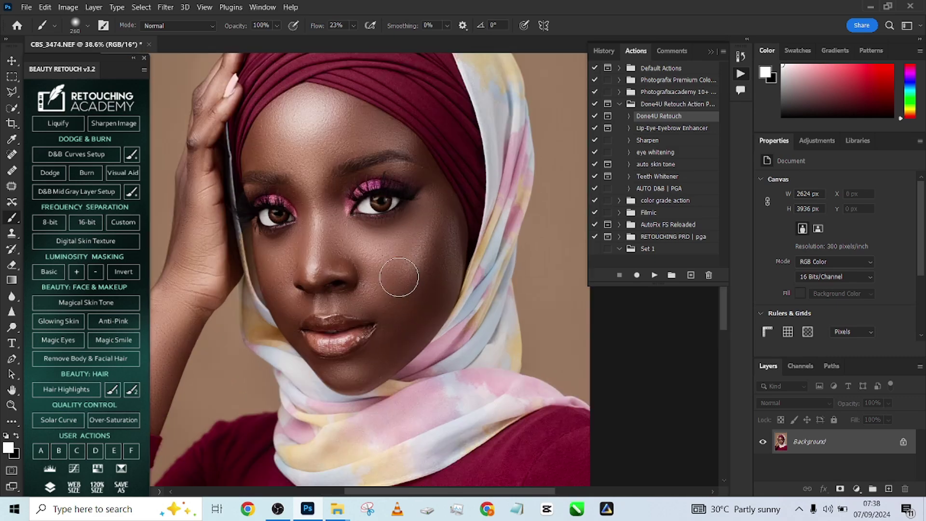
{"action": "scroll", "coordinate": [399, 277], "scroll_direction": "down", "scroll_amount": 3}
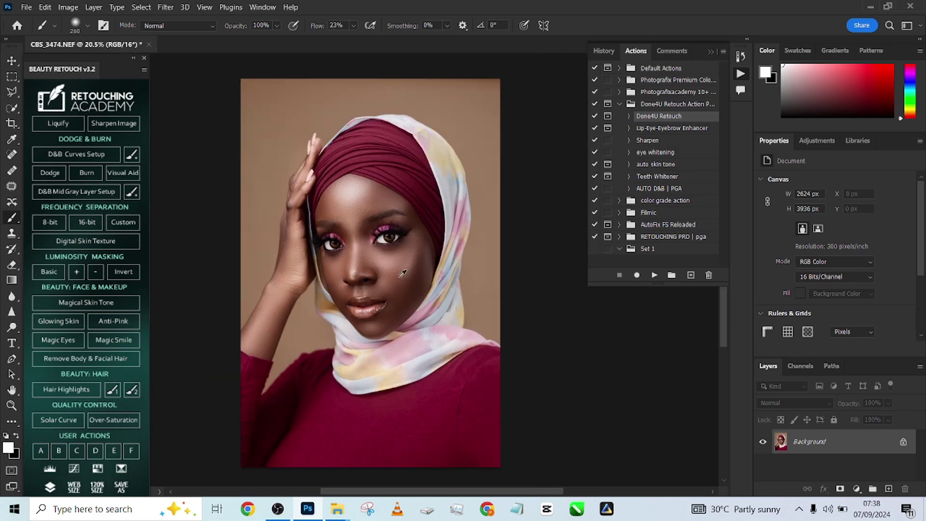
{"action": "left_click", "coordinate": [113, 125]}
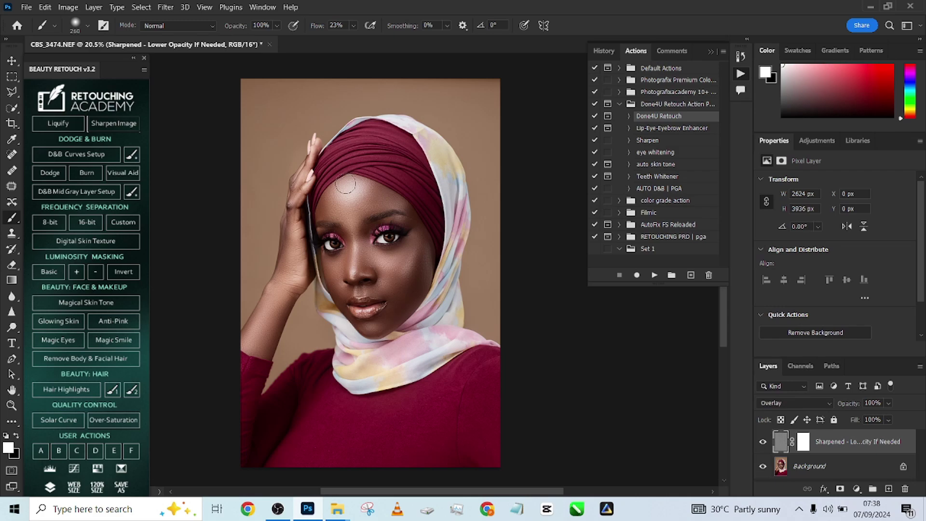
Step: Inspect the sharpened skin, lower the sharpening layer's opacity to 74%, and flatten the image
{"action": "scroll", "coordinate": [388, 258], "scroll_direction": "up", "scroll_amount": 5}
{"action": "scroll", "coordinate": [406, 265], "scroll_direction": "up", "scroll_amount": 2}
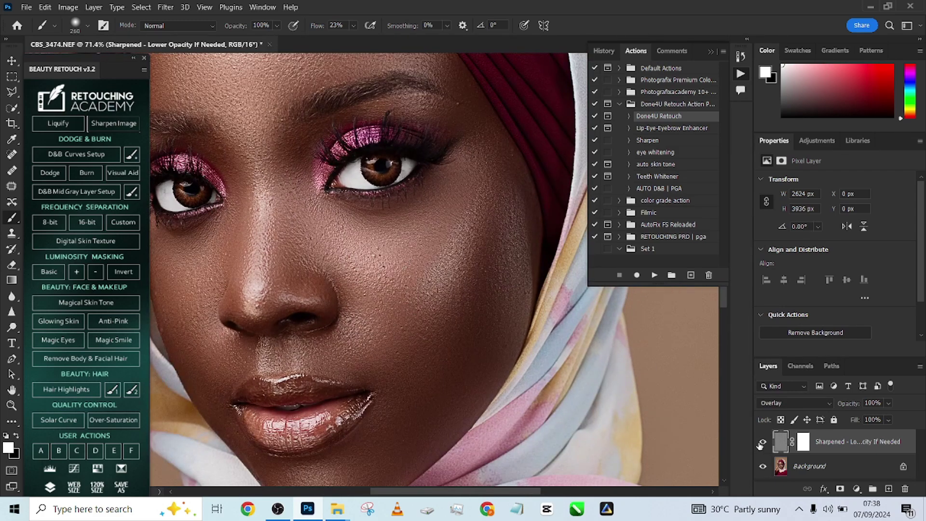
{"action": "left_click", "coordinate": [888, 420]}
{"action": "scroll", "coordinate": [566, 309], "scroll_direction": "down", "scroll_amount": 5}
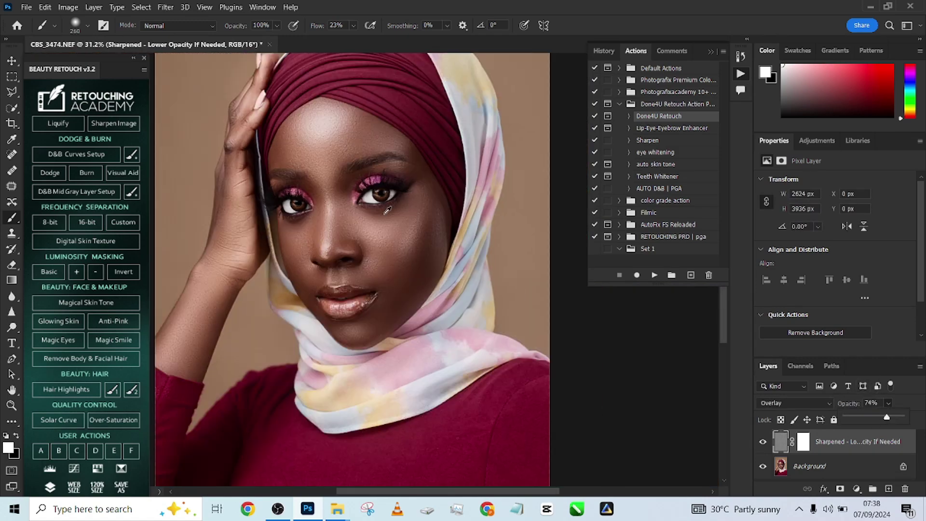
{"action": "right_click", "coordinate": [840, 467]}
{"action": "left_click", "coordinate": [829, 436]}
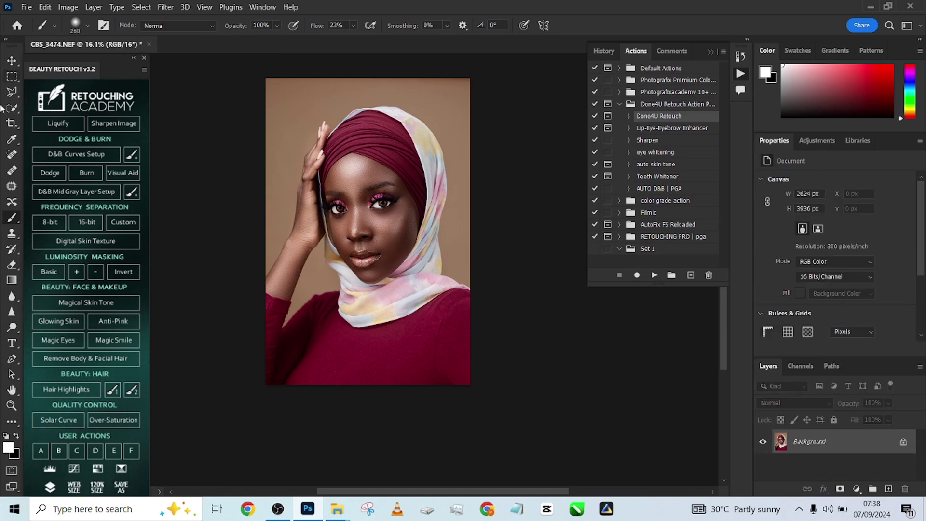
Step: Crop the portrait to a 4:5 ratio, repositioned to leave more background above the headscarf
{"action": "left_click", "coordinate": [12, 123]}
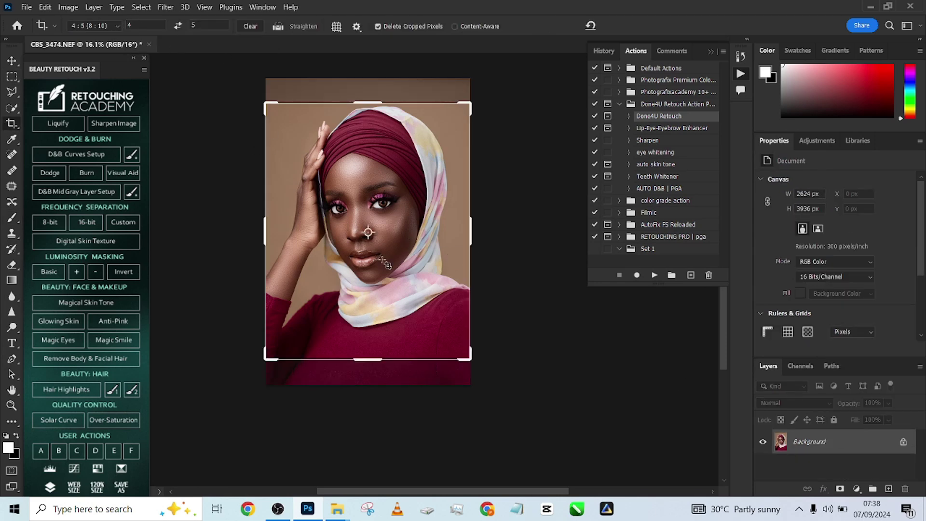
{"action": "left_click", "coordinate": [389, 314]}
{"action": "left_click_drag", "start_coordinate": [389, 318], "coordinate": [389, 330]}
{"action": "left_click", "coordinate": [632, 26]}
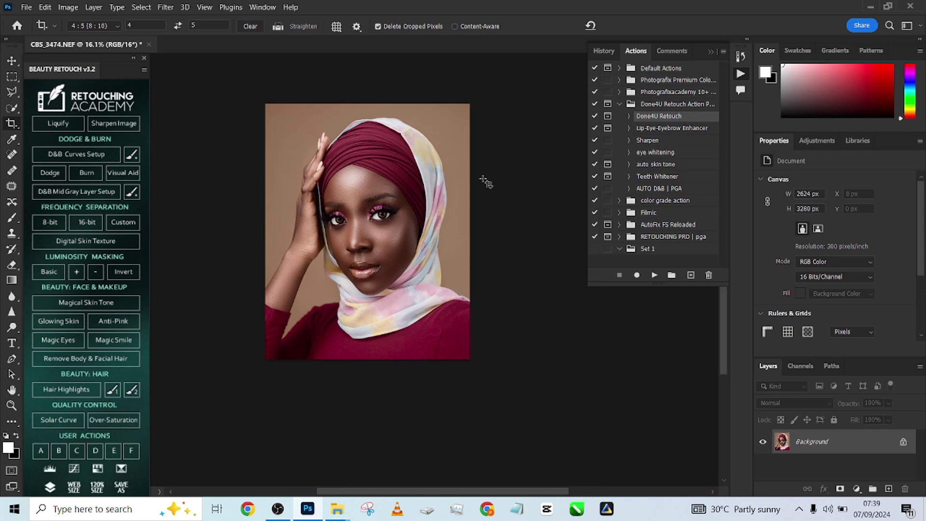
Step: Create a history snapshot of the cropped portrait and go to the start of the history list
{"action": "scroll", "coordinate": [421, 217], "scroll_direction": "up", "scroll_amount": 6}
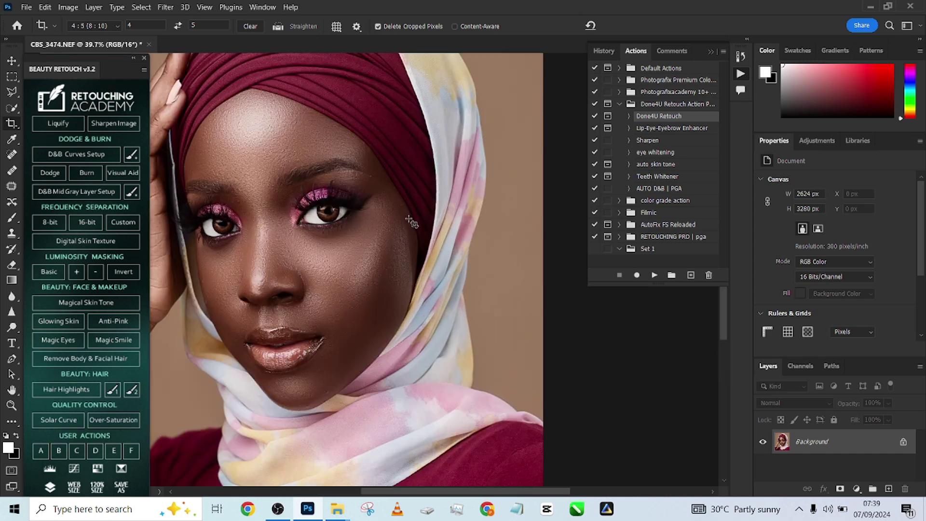
{"action": "scroll", "coordinate": [409, 218], "scroll_direction": "down", "scroll_amount": 3}
{"action": "left_click", "coordinate": [603, 50]}
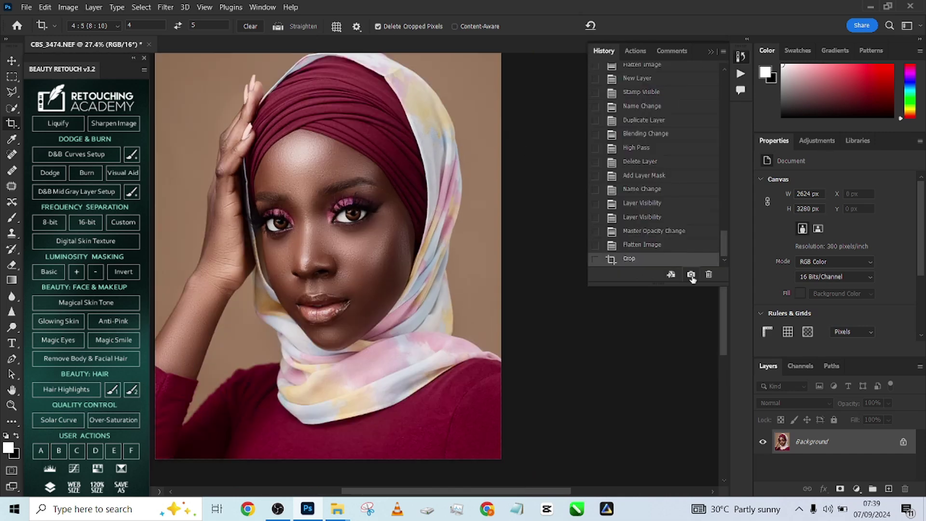
{"action": "left_click_drag", "start_coordinate": [722, 247], "coordinate": [715, 73]}
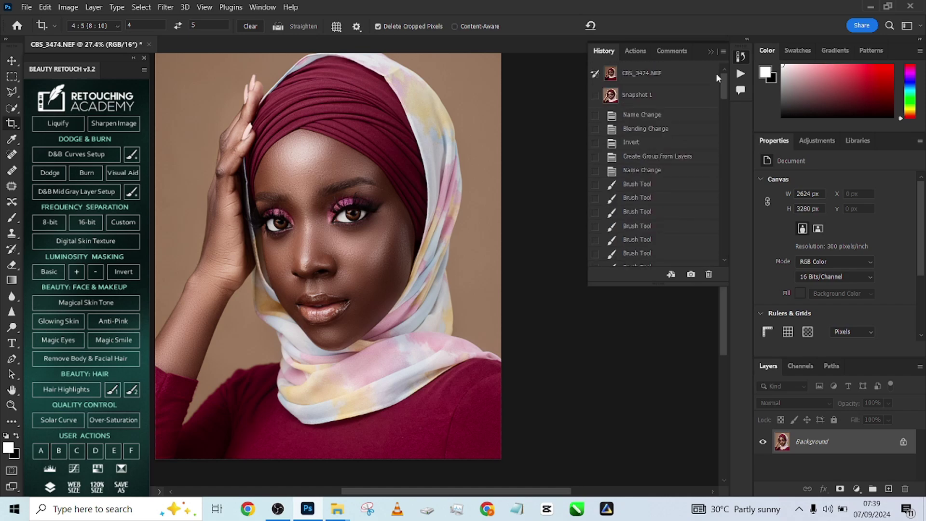
Step: Compare the original CBS_3474.NEF state with the retouched snapshot, finishing on the retouched one
{"action": "left_click", "coordinate": [661, 79]}
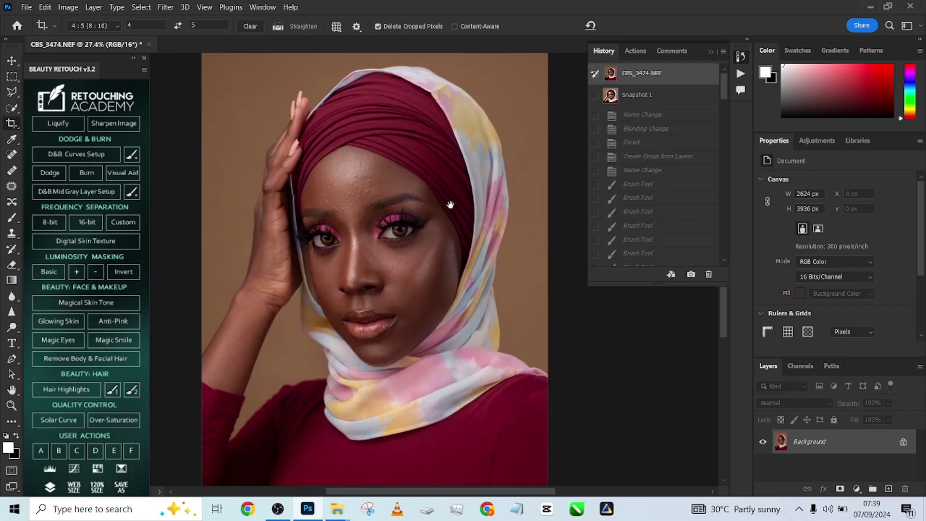
{"action": "left_click", "coordinate": [641, 96]}
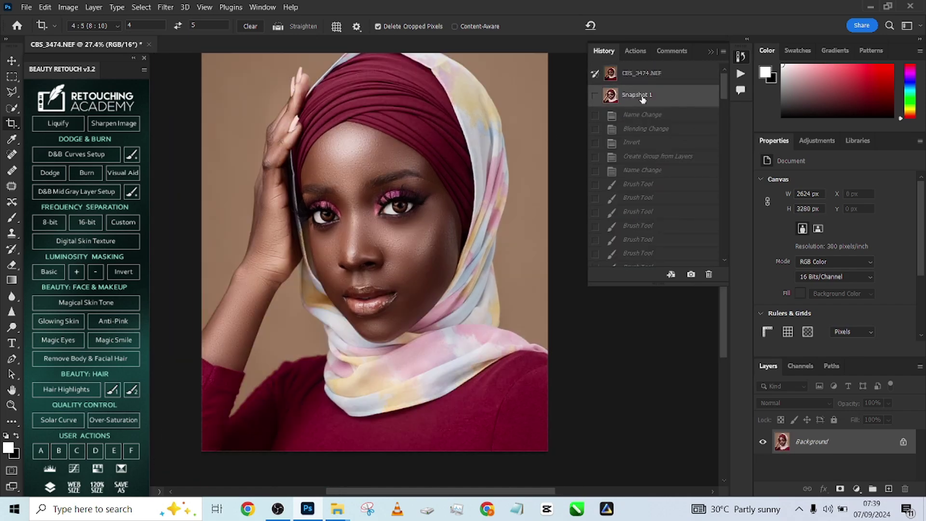
{"action": "left_click", "coordinate": [646, 74]}
{"action": "left_click", "coordinate": [647, 96]}
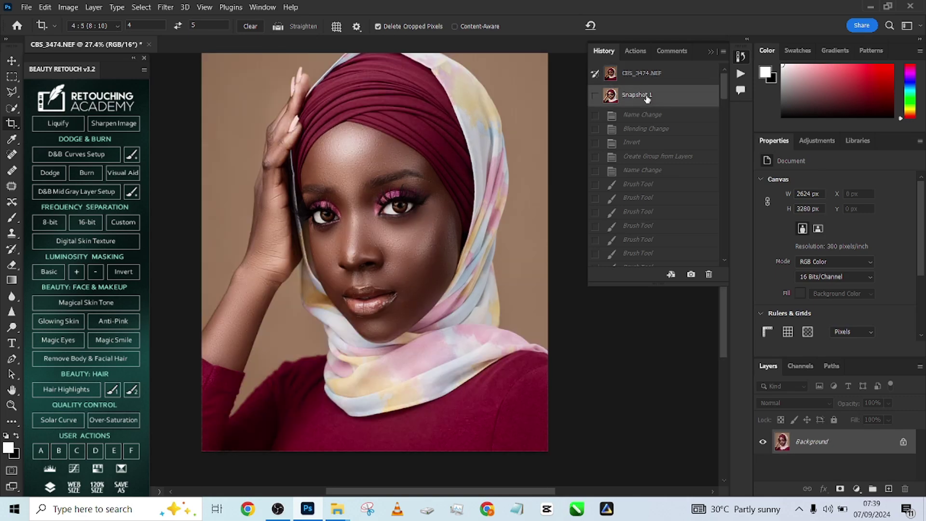